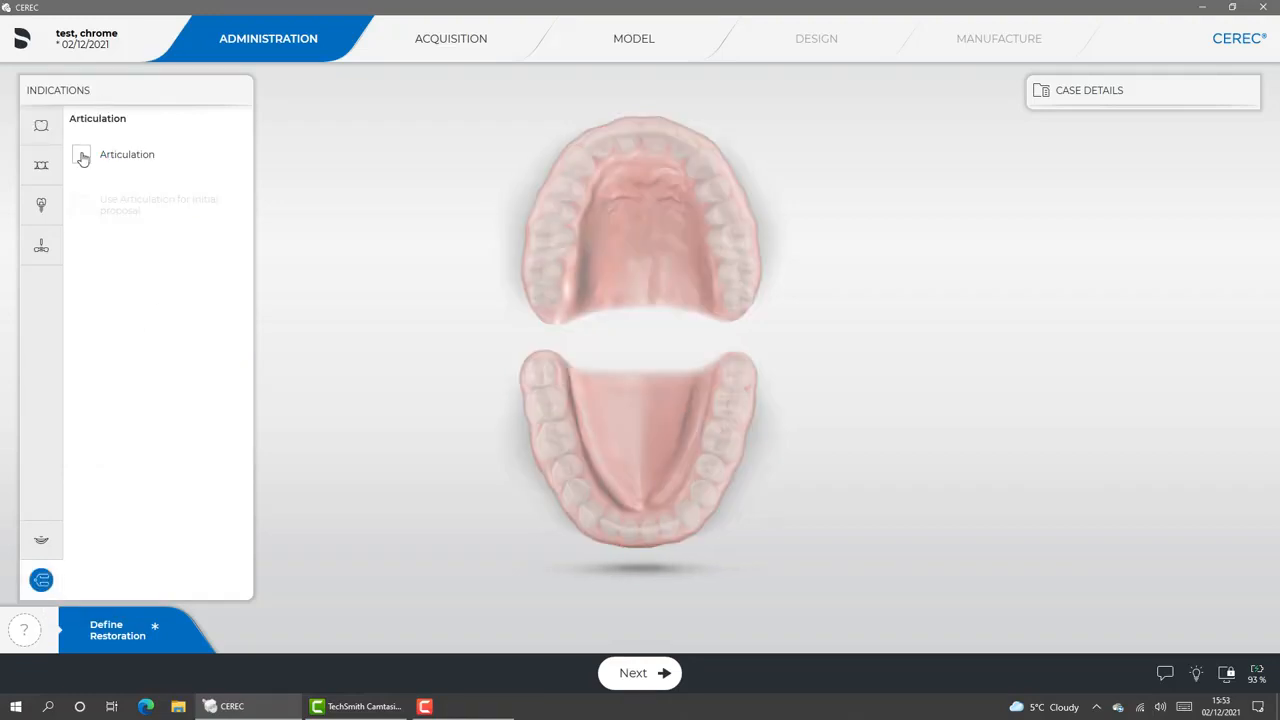
Enable articulation for the case and let the software remove the penetration between the jaws for the computation
{"action": "left_click", "coordinate": [81, 154]}
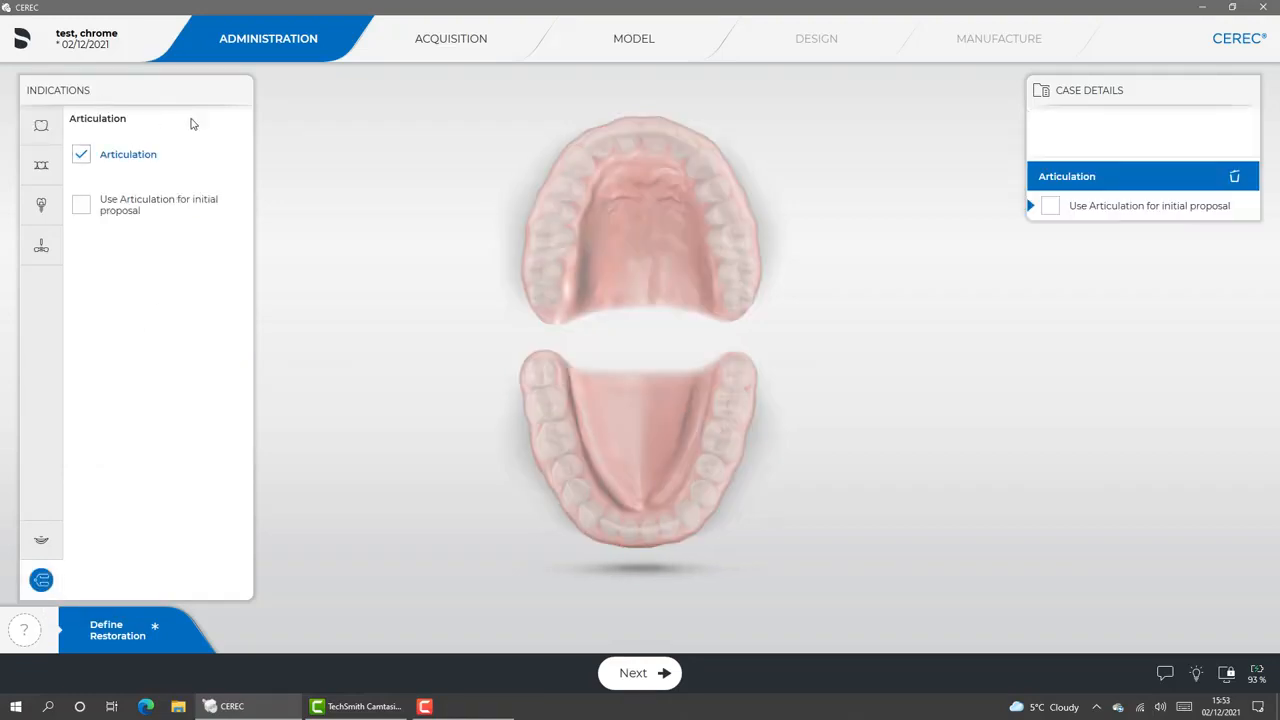
{"action": "left_click", "coordinate": [471, 38]}
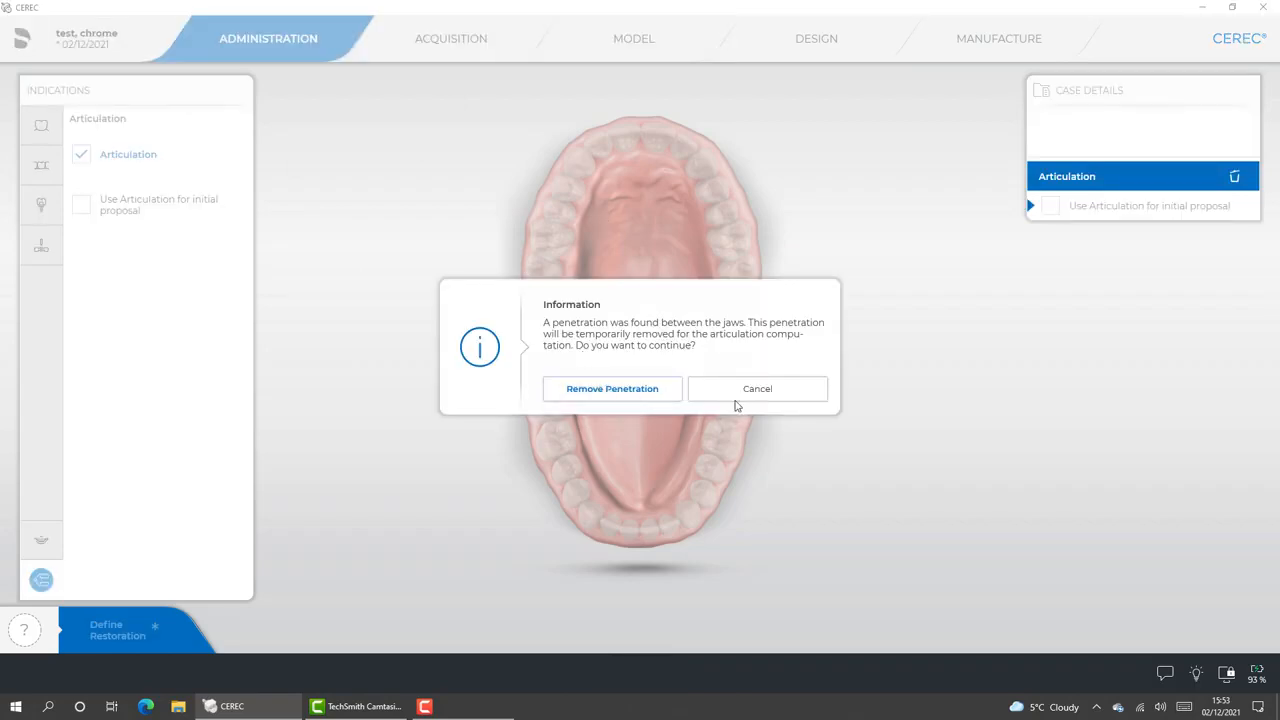
{"action": "left_click", "coordinate": [641, 388]}
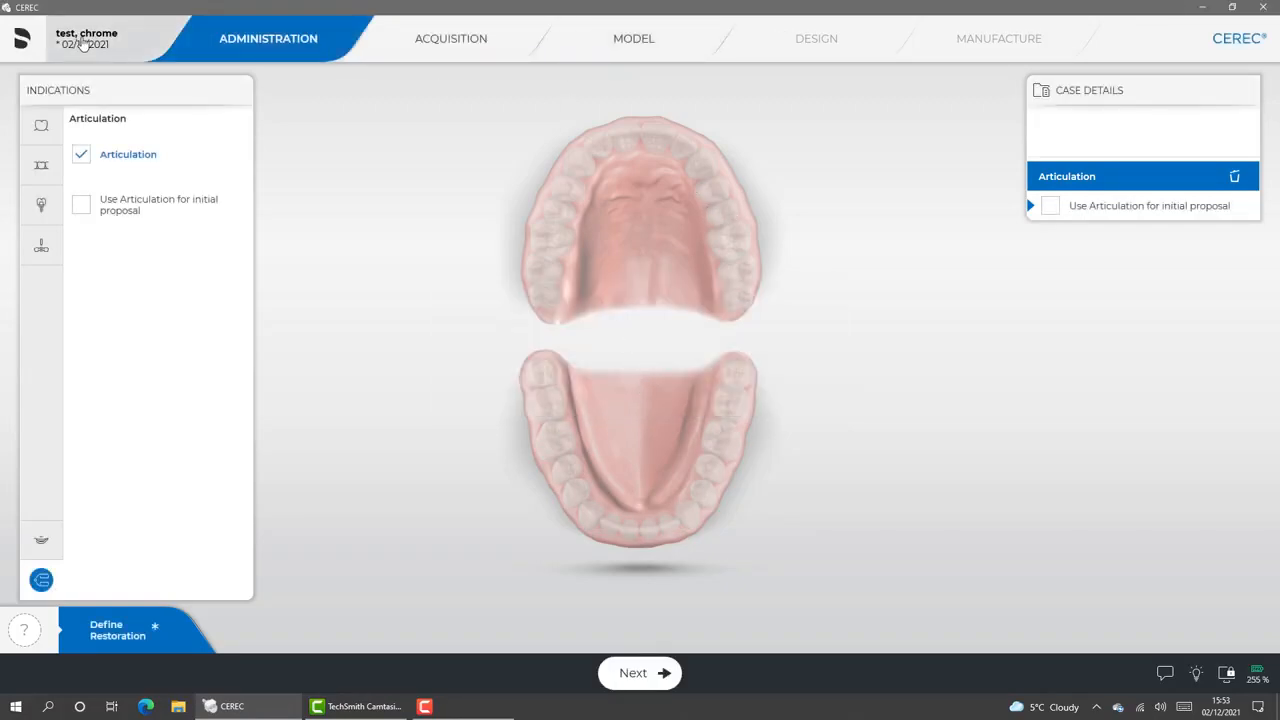
Add a single-tooth restoration on tooth 24 with Auto-Detect, Biogeneric Individual and IPS Empress CAD (Grinding)
{"action": "left_click", "coordinate": [40, 168]}
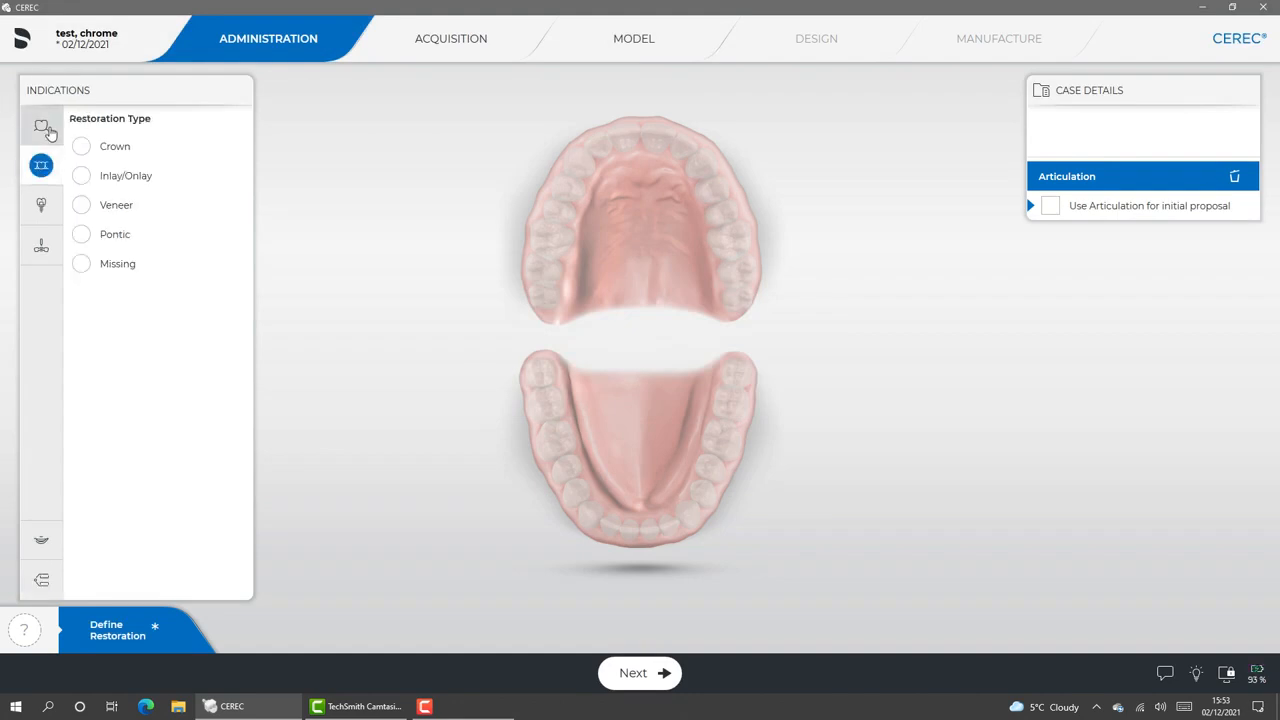
{"action": "left_click", "coordinate": [44, 128]}
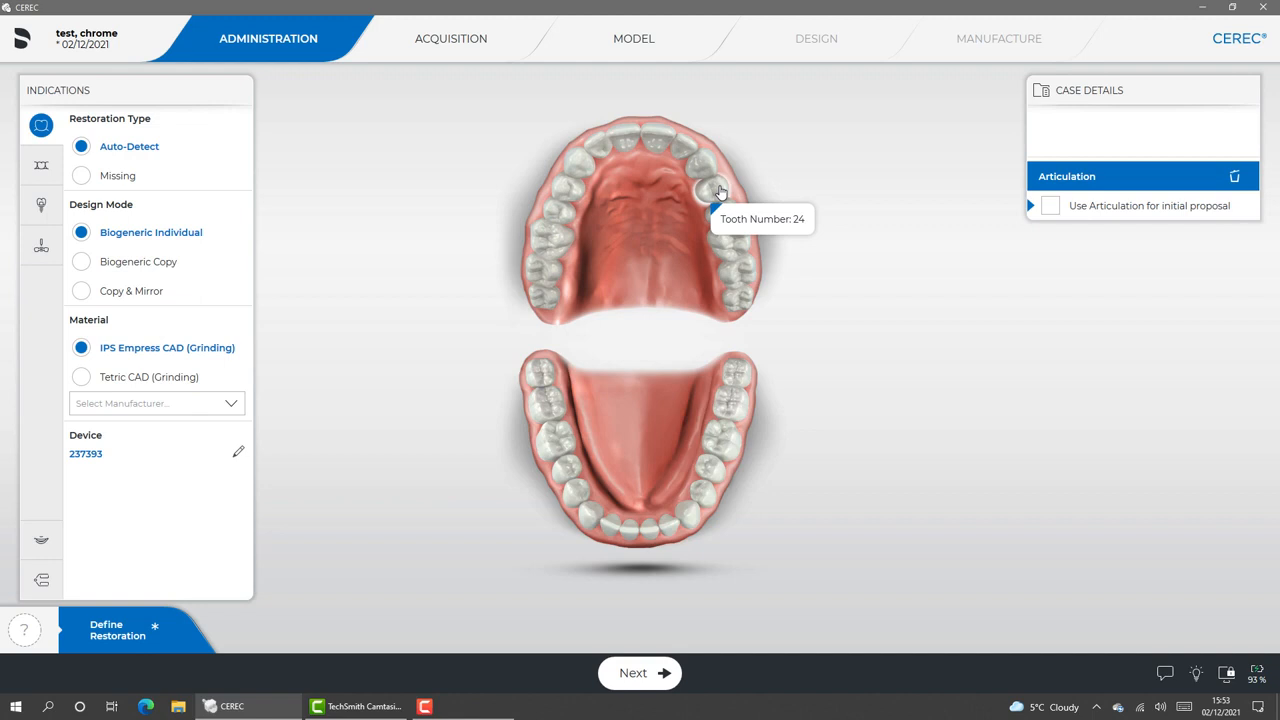
{"action": "left_click", "coordinate": [719, 191]}
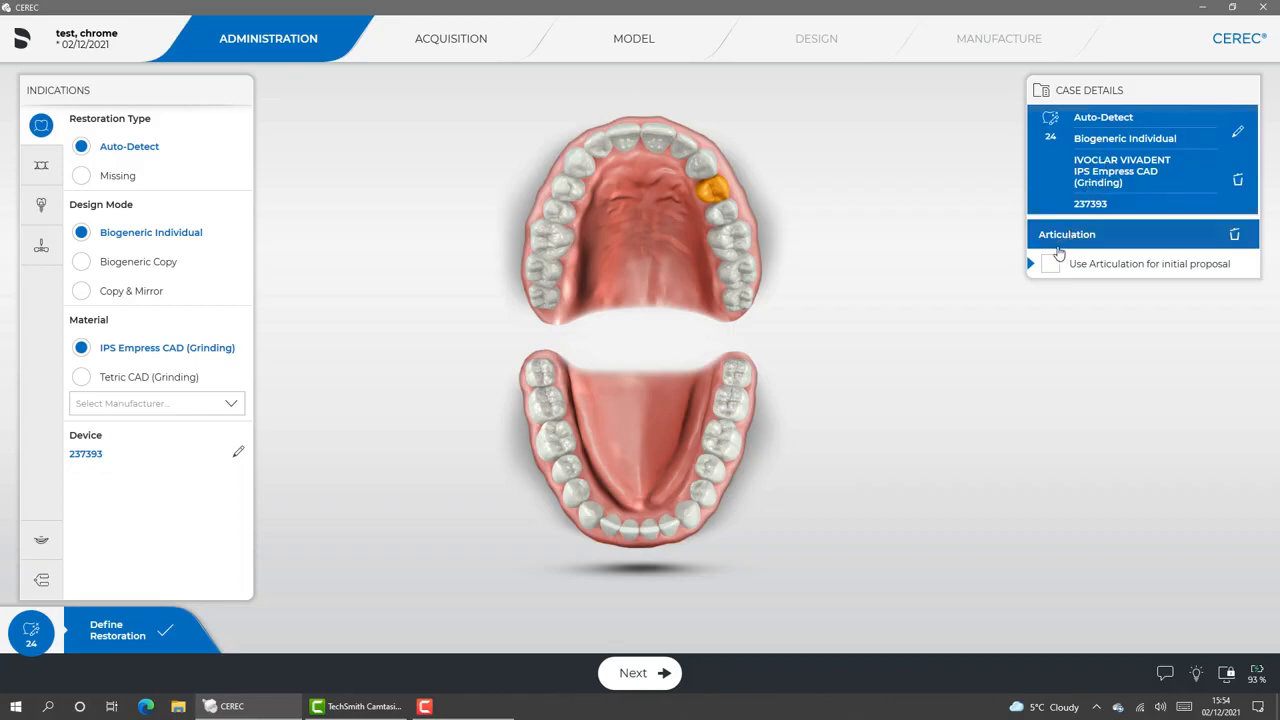
Review the acquired Upper Jaw, Gingiva Mask Upper, Buccal and Lower Jaw scans in the acquisition phase
{"action": "left_click", "coordinate": [494, 38]}
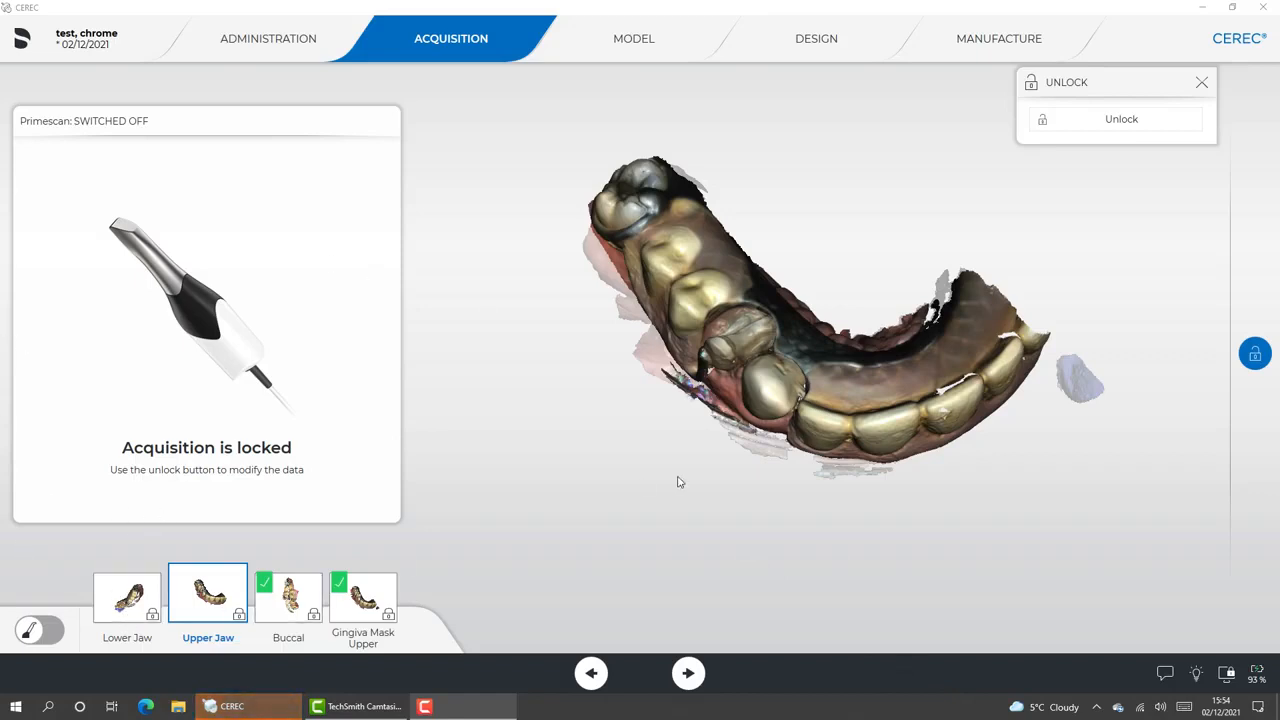
{"action": "left_click_drag", "start_coordinate": [756, 430], "coordinate": [876, 407]}
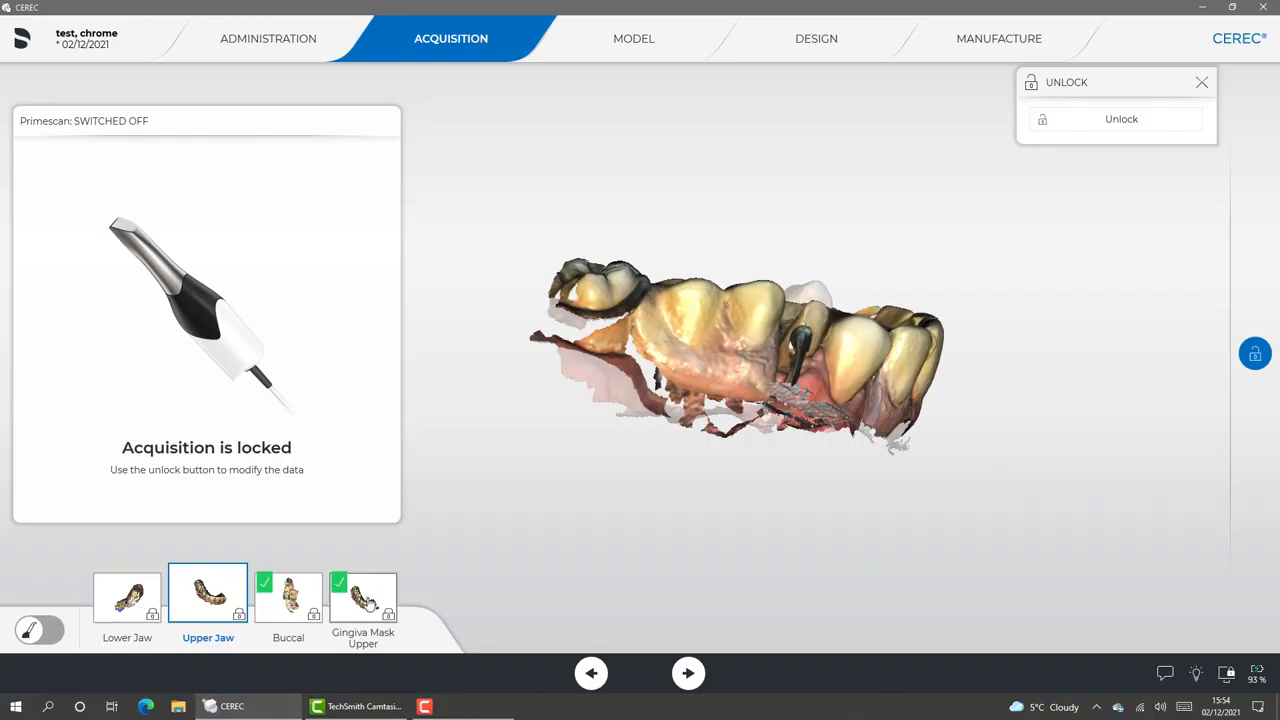
{"action": "left_click", "coordinate": [369, 600]}
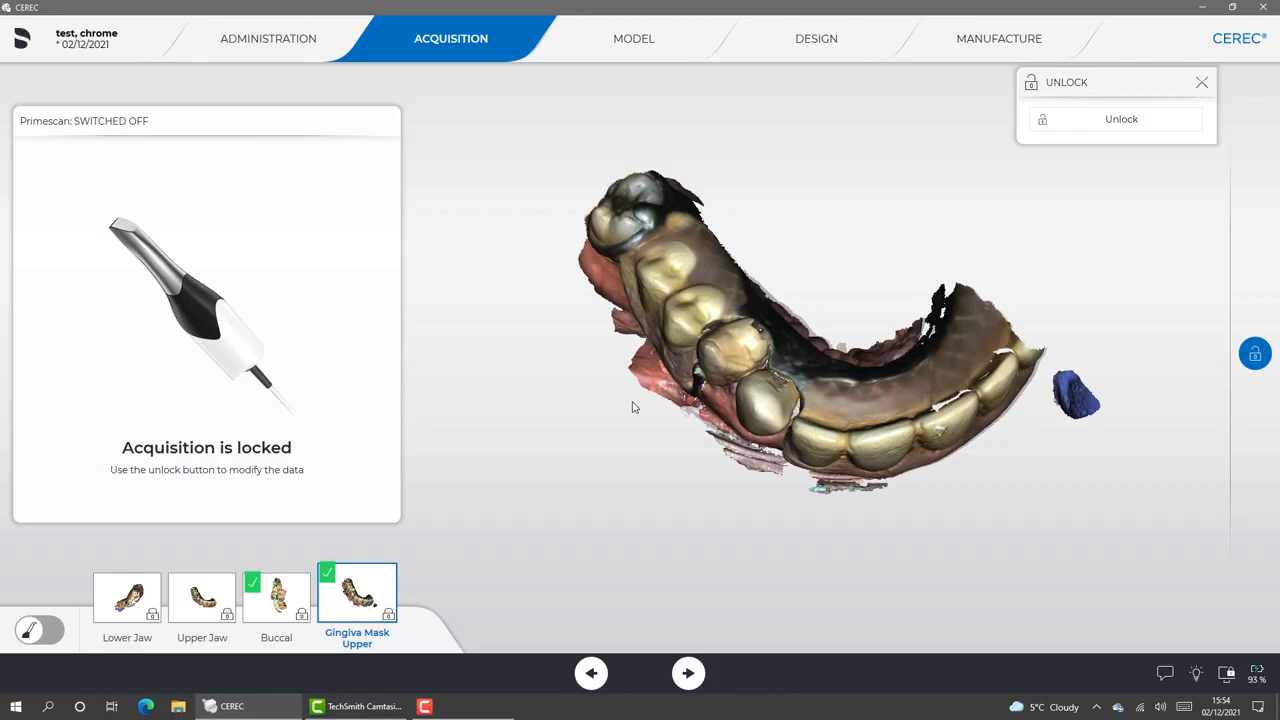
{"action": "left_click_drag", "start_coordinate": [632, 407], "coordinate": [660, 389]}
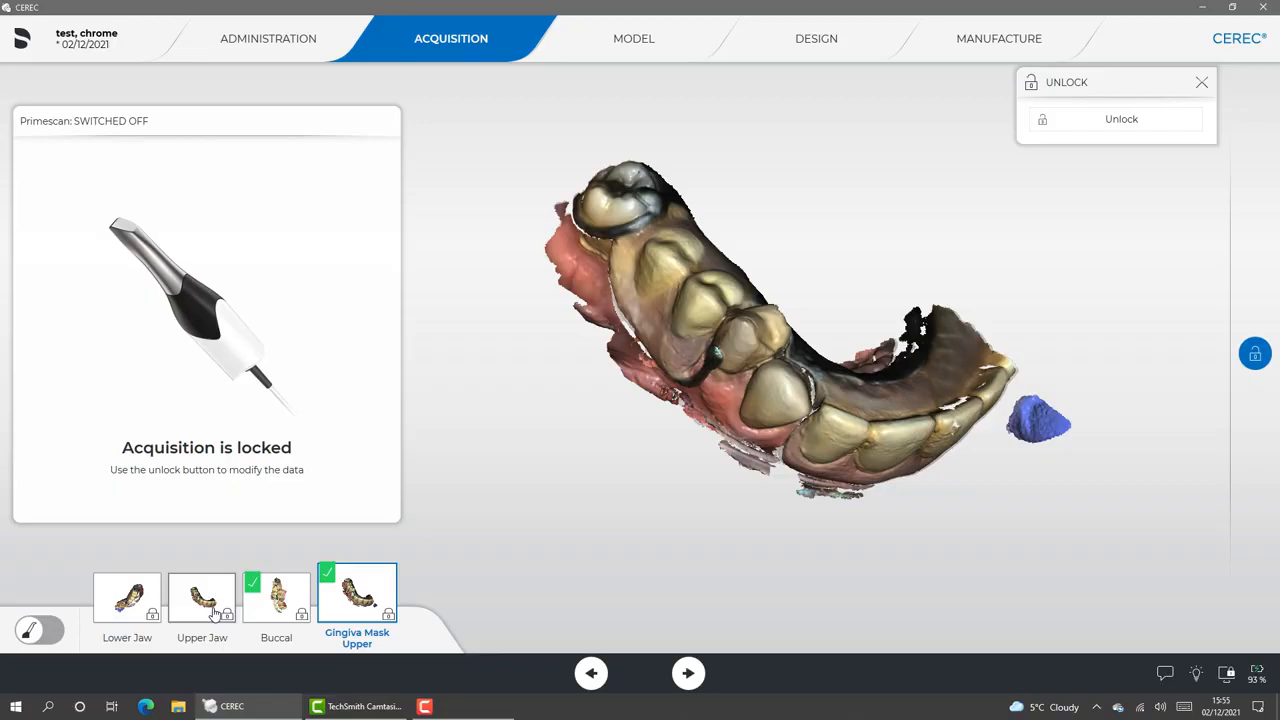
{"action": "left_click", "coordinate": [265, 610]}
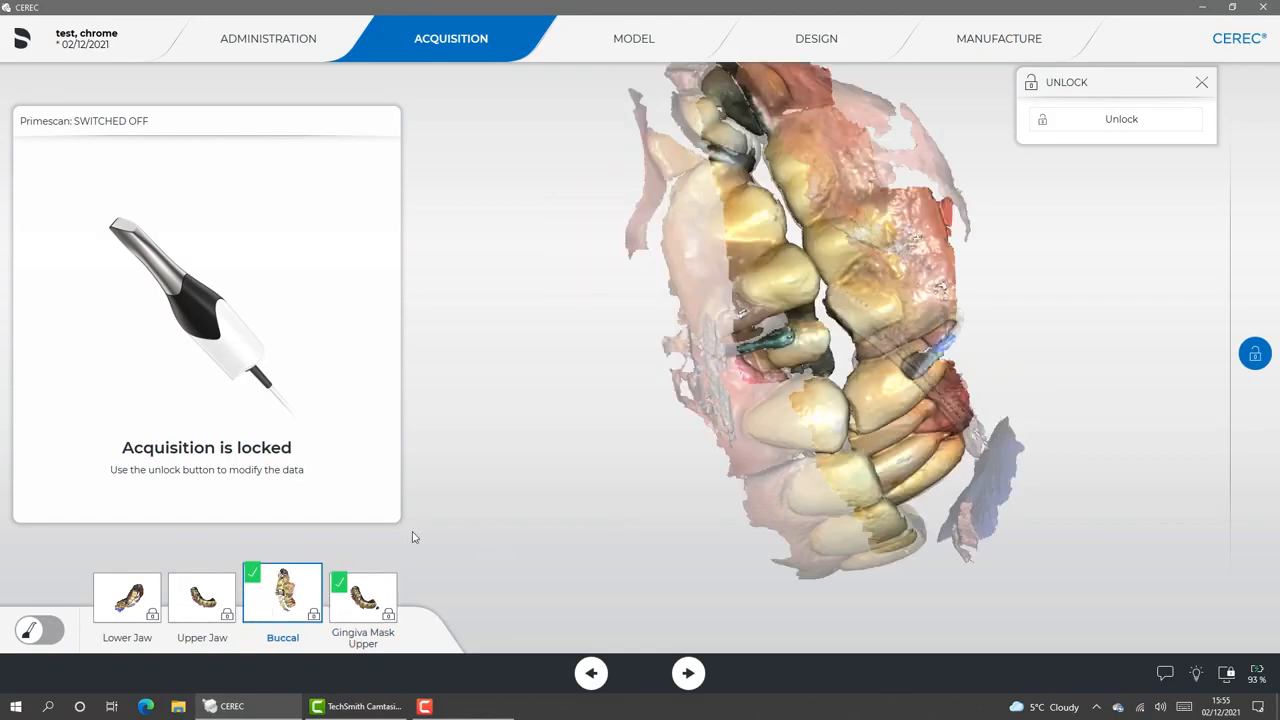
{"action": "left_click", "coordinate": [195, 601]}
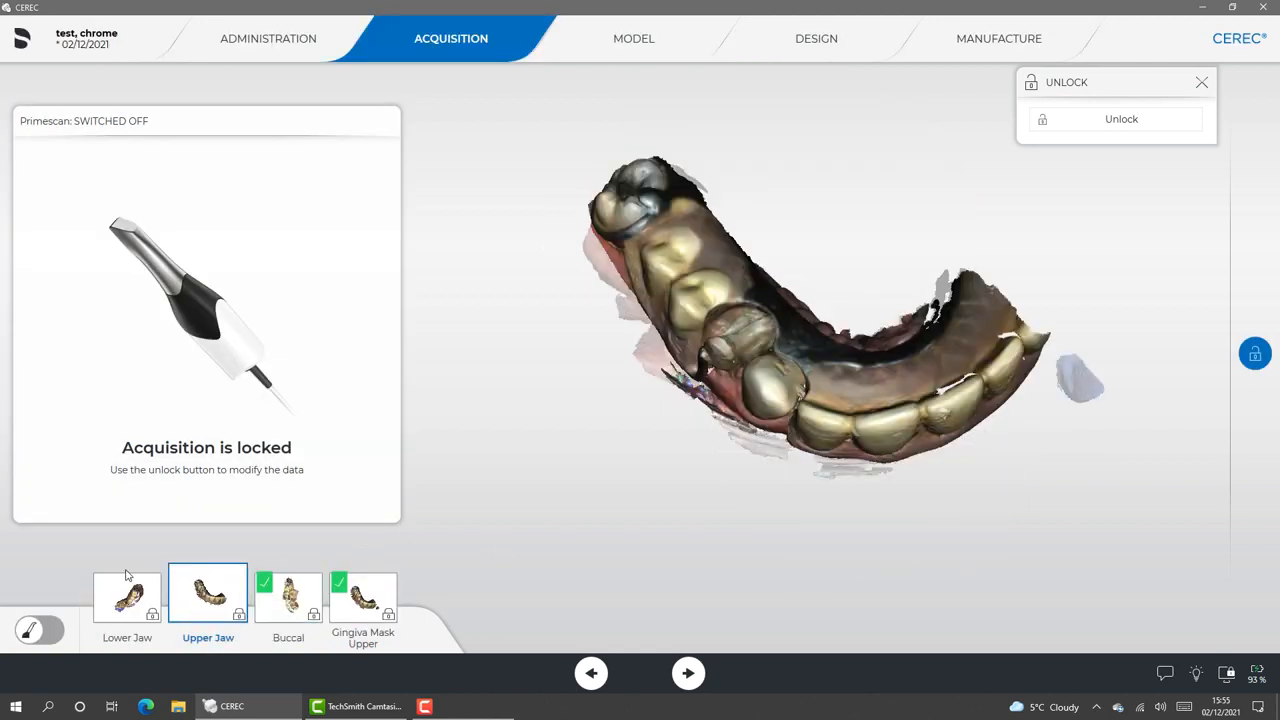
{"action": "left_click", "coordinate": [120, 600]}
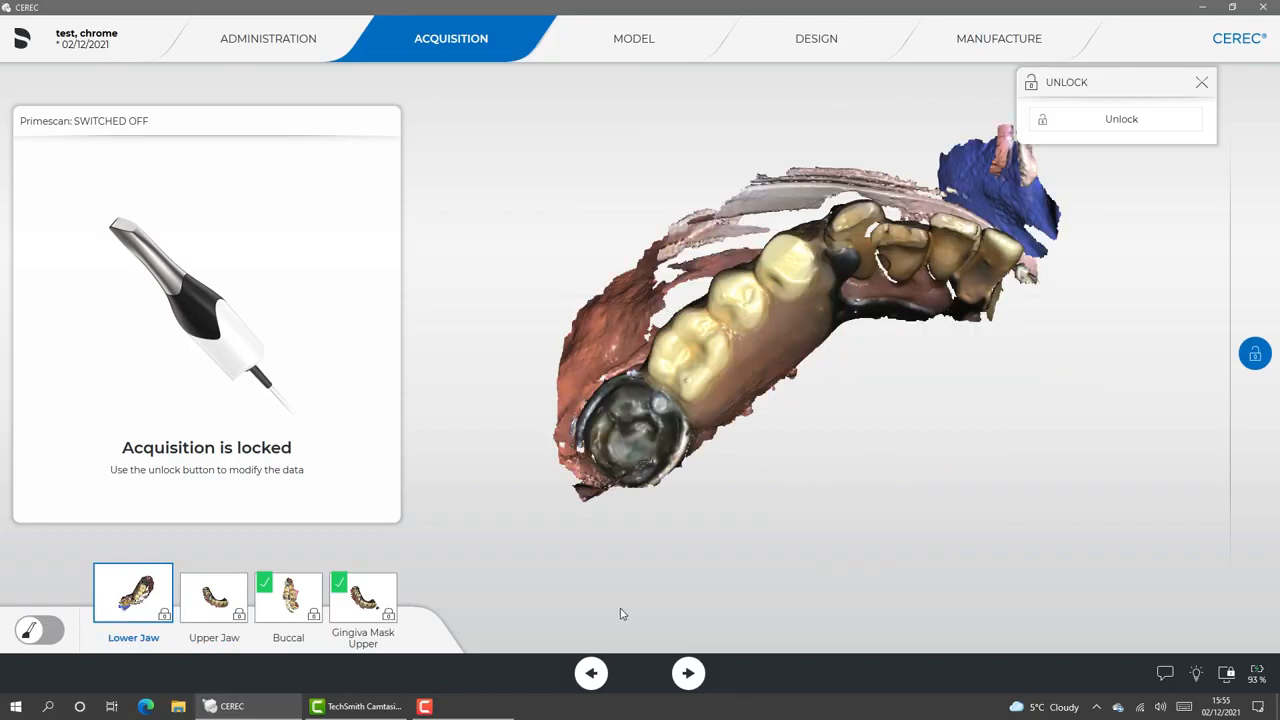
Proceed to the model phase and inspect the drawn margin and insertion axis of tooth 24 up close
{"action": "left_click", "coordinate": [688, 673]}
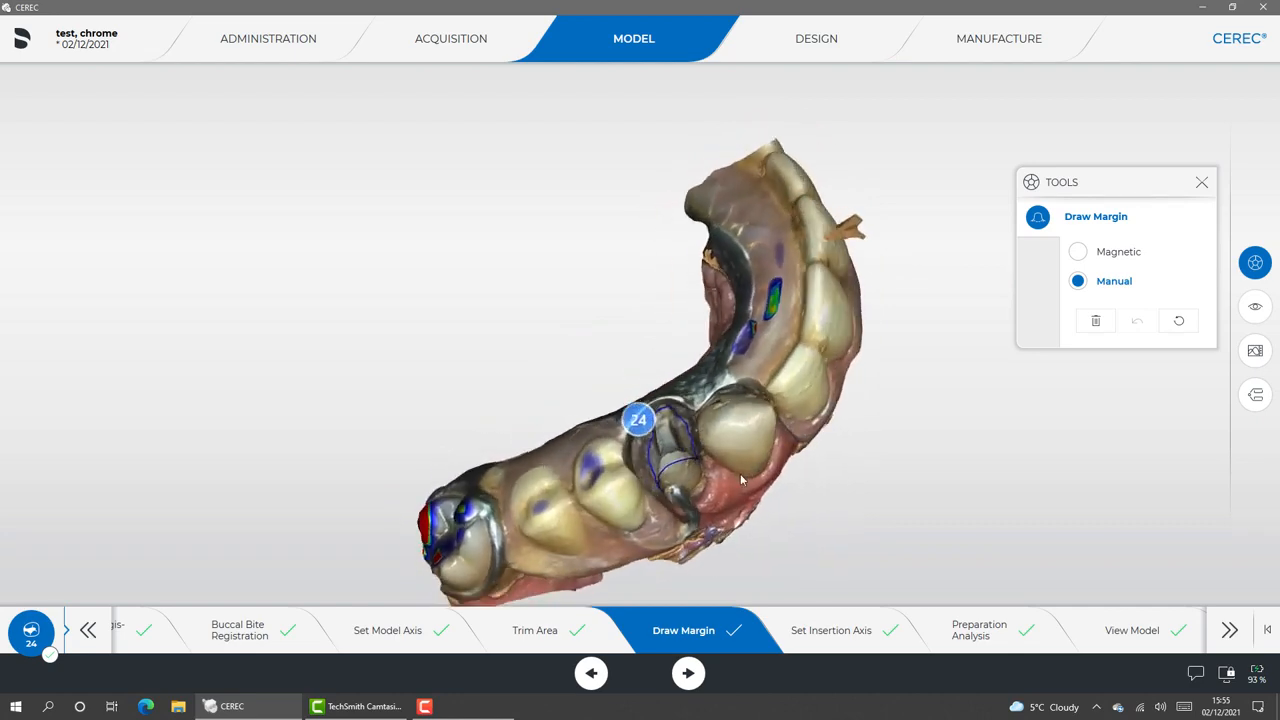
{"action": "mouse_move", "coordinate": [739, 480]}
{"action": "left_mouse_down"}
{"action": "mouse_move", "coordinate": [719, 438]}
{"action": "mouse_move", "coordinate": [772, 420]}
{"action": "mouse_move", "coordinate": [778, 474]}
{"action": "mouse_move", "coordinate": [738, 480]}
{"action": "mouse_move", "coordinate": [724, 444]}
{"action": "mouse_move", "coordinate": [702, 450]}
{"action": "mouse_move", "coordinate": [716, 486]}
{"action": "mouse_move", "coordinate": [752, 464]}
{"action": "mouse_move", "coordinate": [716, 396]}
{"action": "mouse_move", "coordinate": [736, 474]}
{"action": "mouse_move", "coordinate": [752, 460]}
{"action": "mouse_move", "coordinate": [738, 440]}
{"action": "mouse_move", "coordinate": [748, 503]}
{"action": "left_mouse_up"}
{"action": "scroll", "coordinate": [719, 438], "scroll_direction": "up", "scroll_amount": 8}
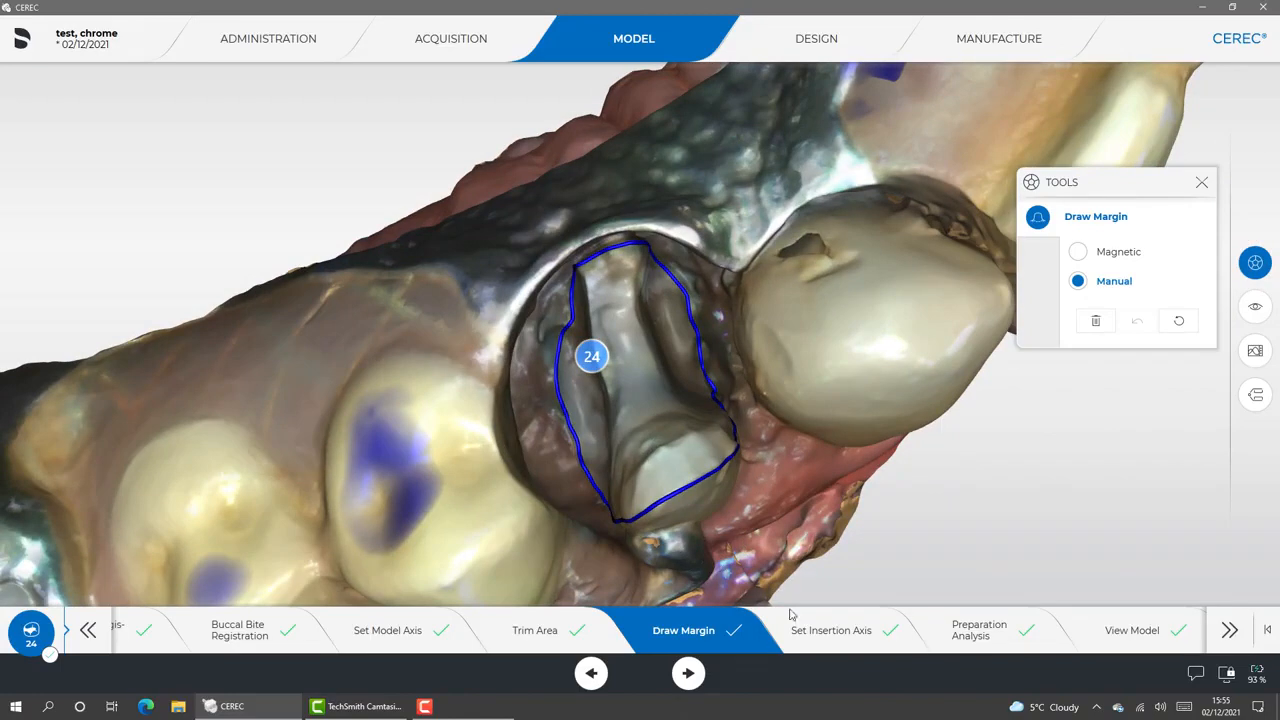
{"action": "left_click", "coordinate": [815, 628]}
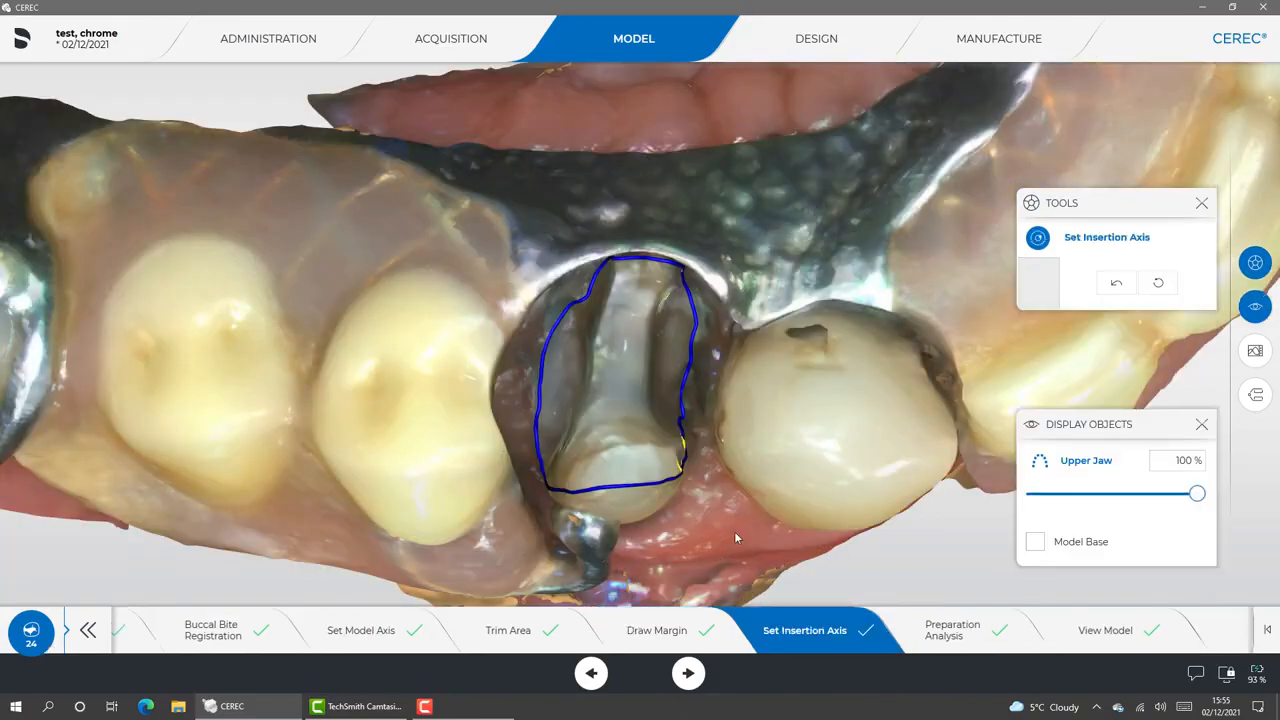
{"action": "left_click_drag", "start_coordinate": [735, 538], "coordinate": [731, 525]}
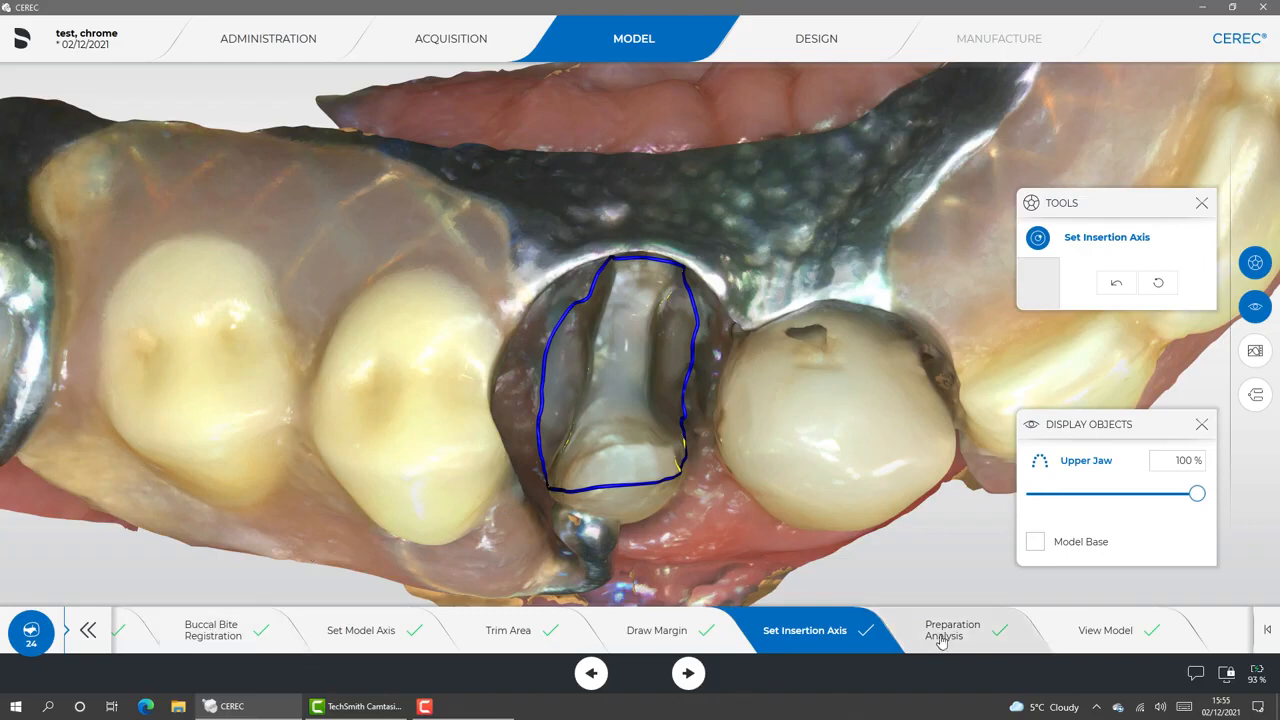
Adjust the model axis by shifting the upper arch back into the template and levelling it in the front view
{"action": "left_click", "coordinate": [398, 628]}
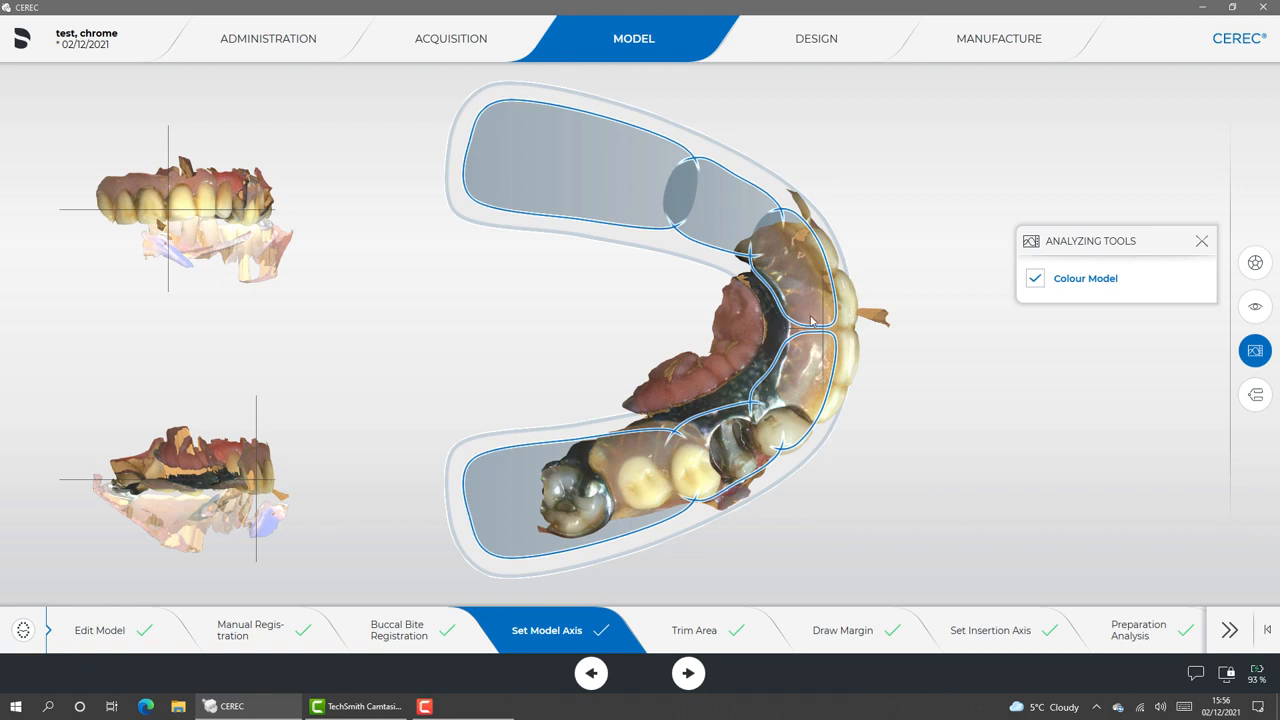
{"action": "left_click_drag", "start_coordinate": [786, 334], "coordinate": [759, 333]}
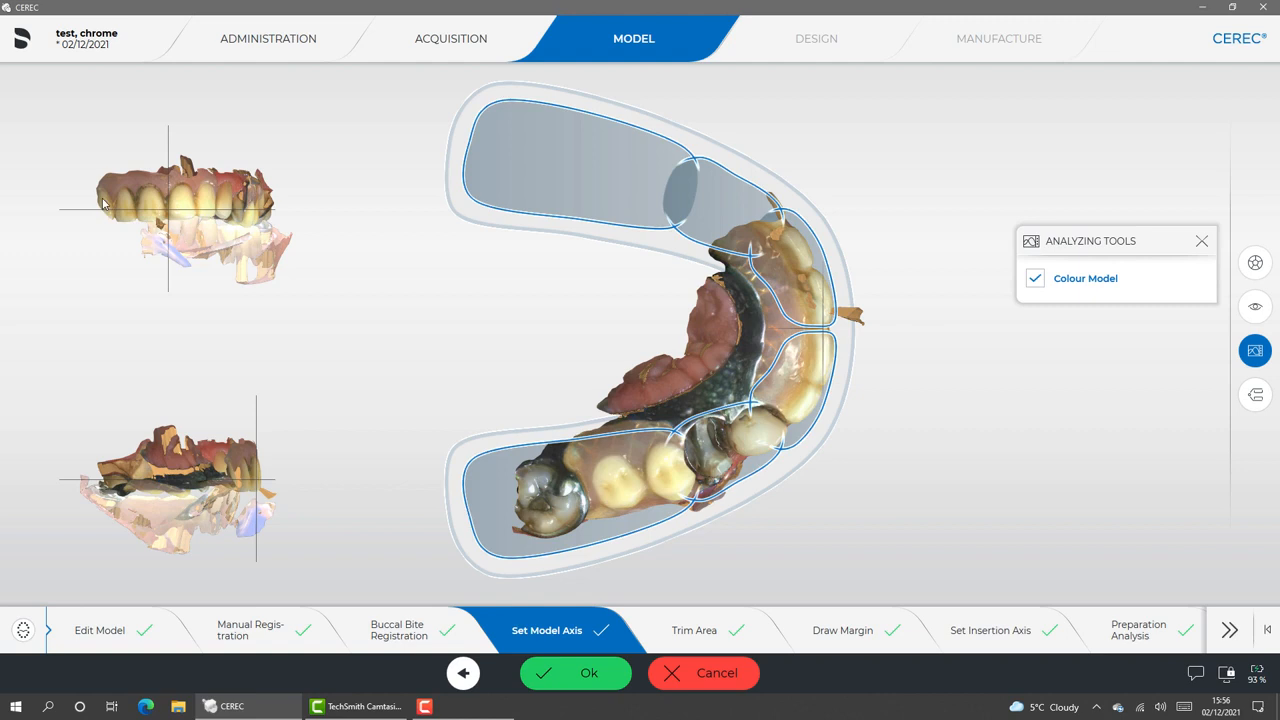
{"action": "left_click_drag", "start_coordinate": [105, 202], "coordinate": [120, 188]}
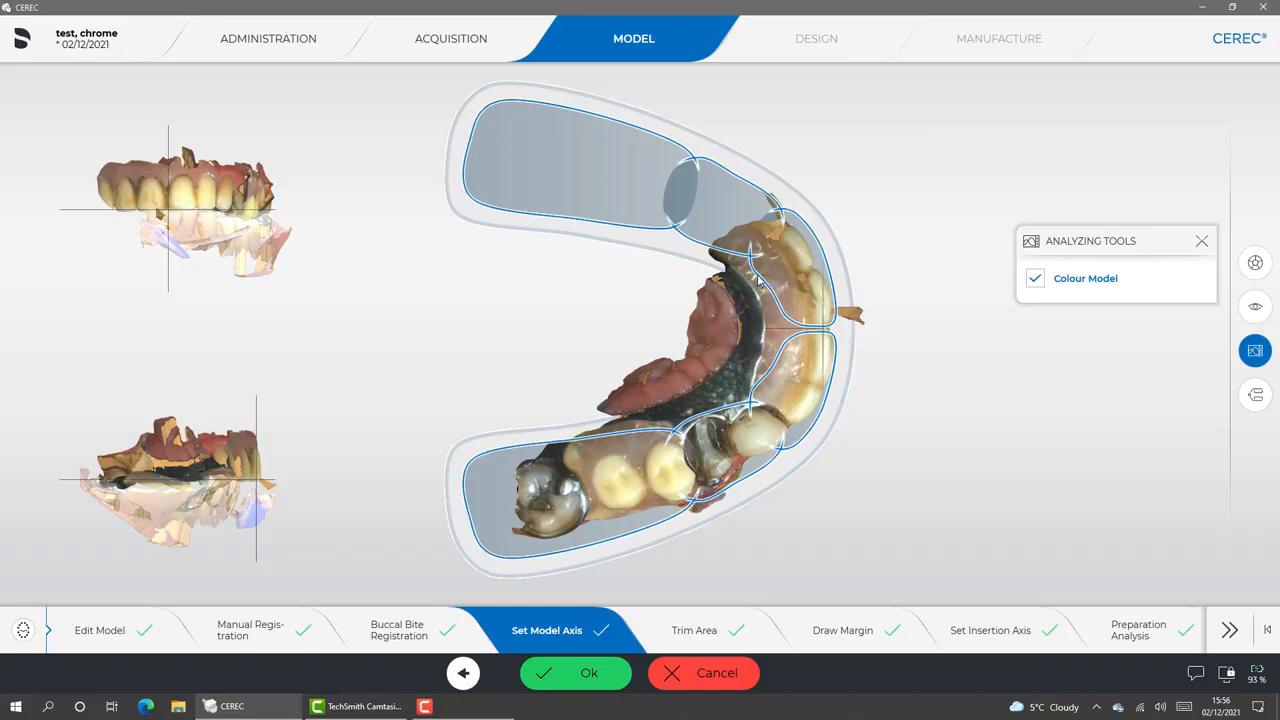
{"action": "left_click", "coordinate": [593, 673]}
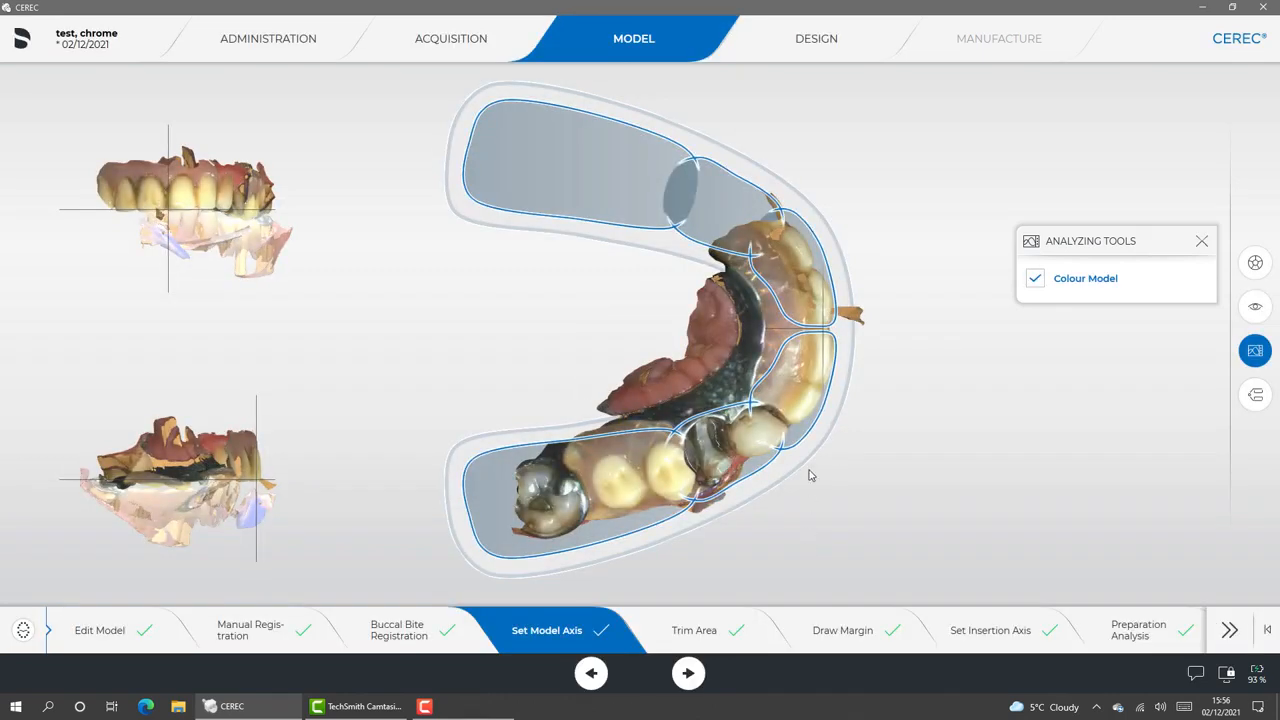
{"action": "left_click", "coordinate": [647, 388]}
Edit the upper jaw model and cut away the stray flap protruding in front of the front teeth
{"action": "left_click", "coordinate": [130, 630]}
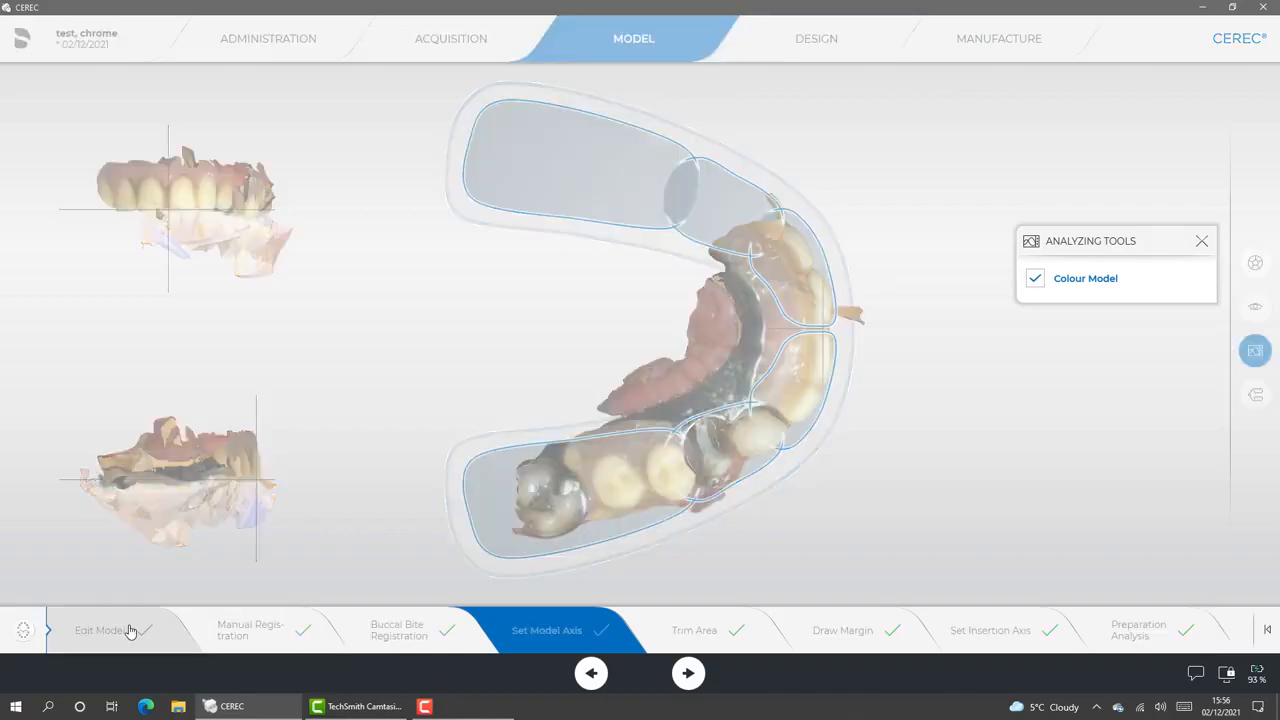
{"action": "left_click_drag", "start_coordinate": [714, 432], "coordinate": [481, 366]}
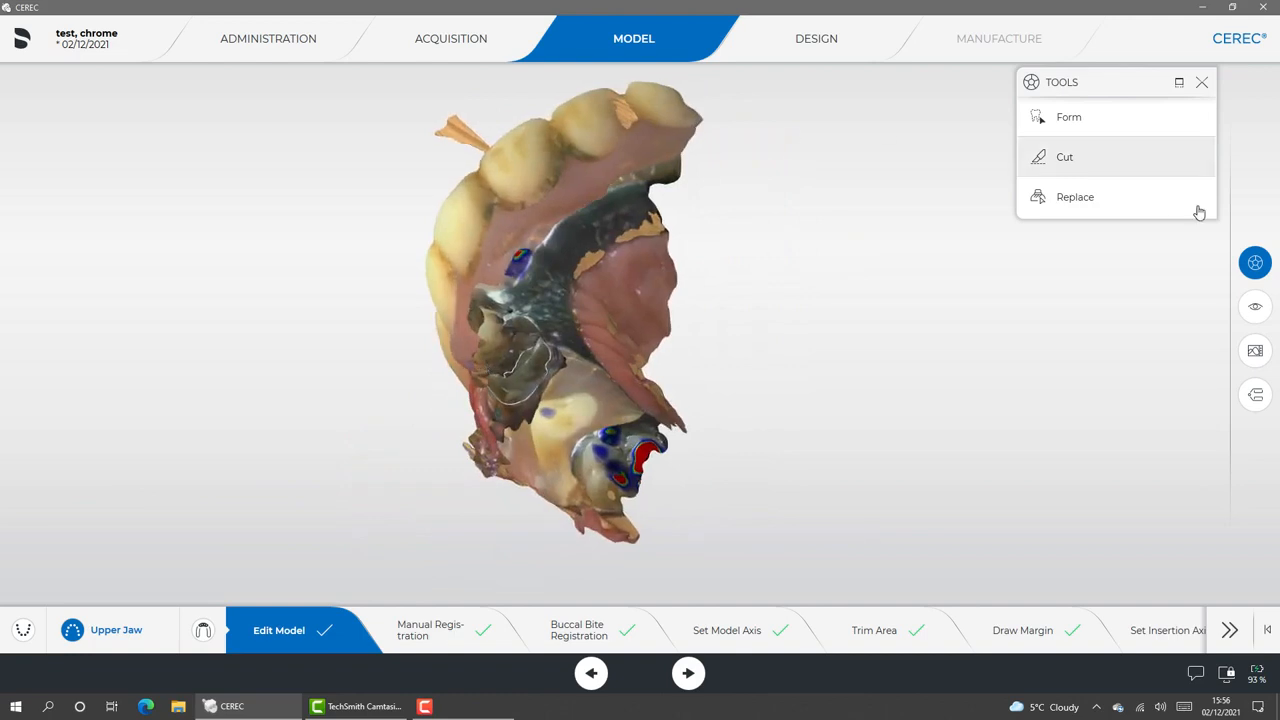
{"action": "left_click", "coordinate": [1065, 160]}
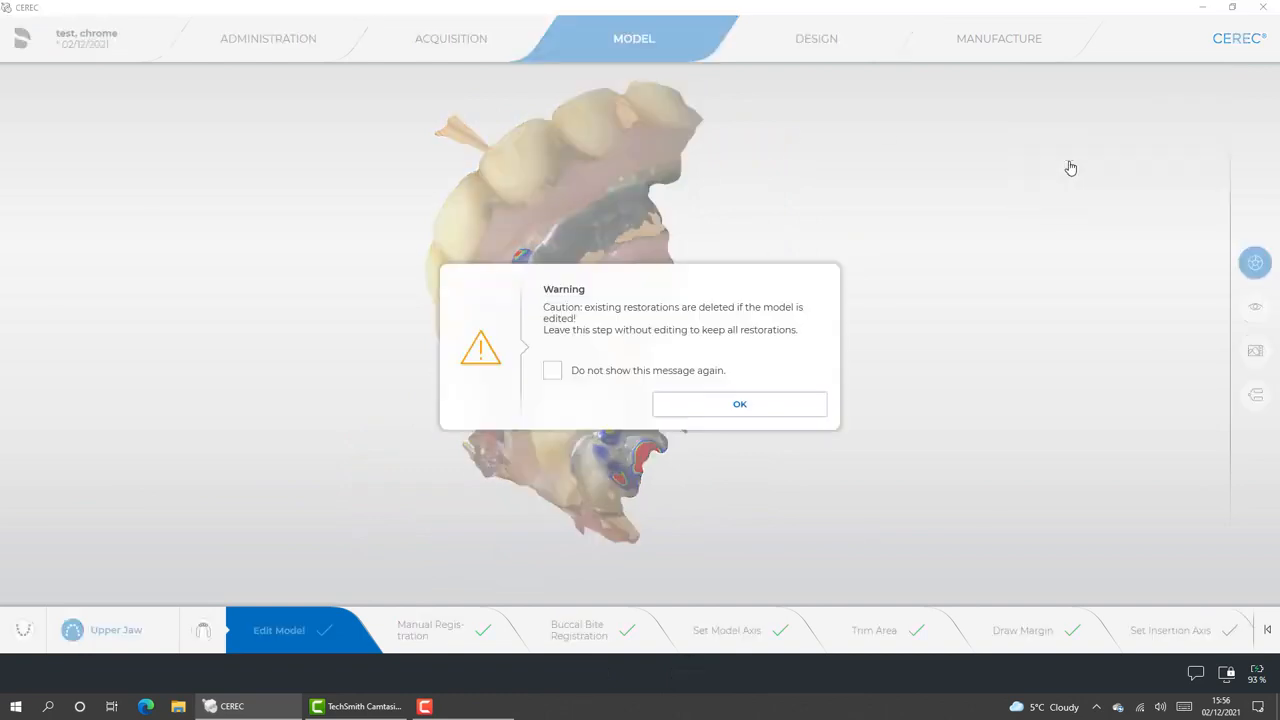
{"action": "left_click", "coordinate": [689, 409]}
{"action": "left_click", "coordinate": [454, 75]}
{"action": "left_click", "coordinate": [505, 128]}
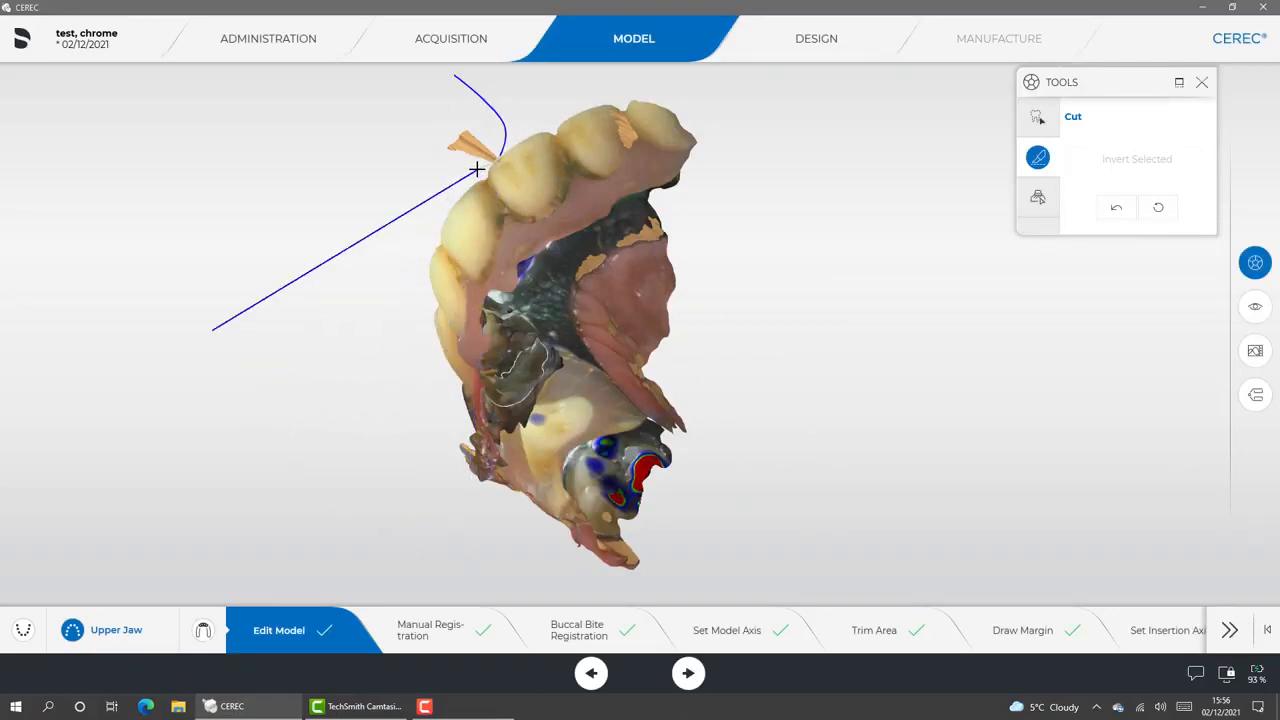
{"action": "double_click", "coordinate": [476, 170]}
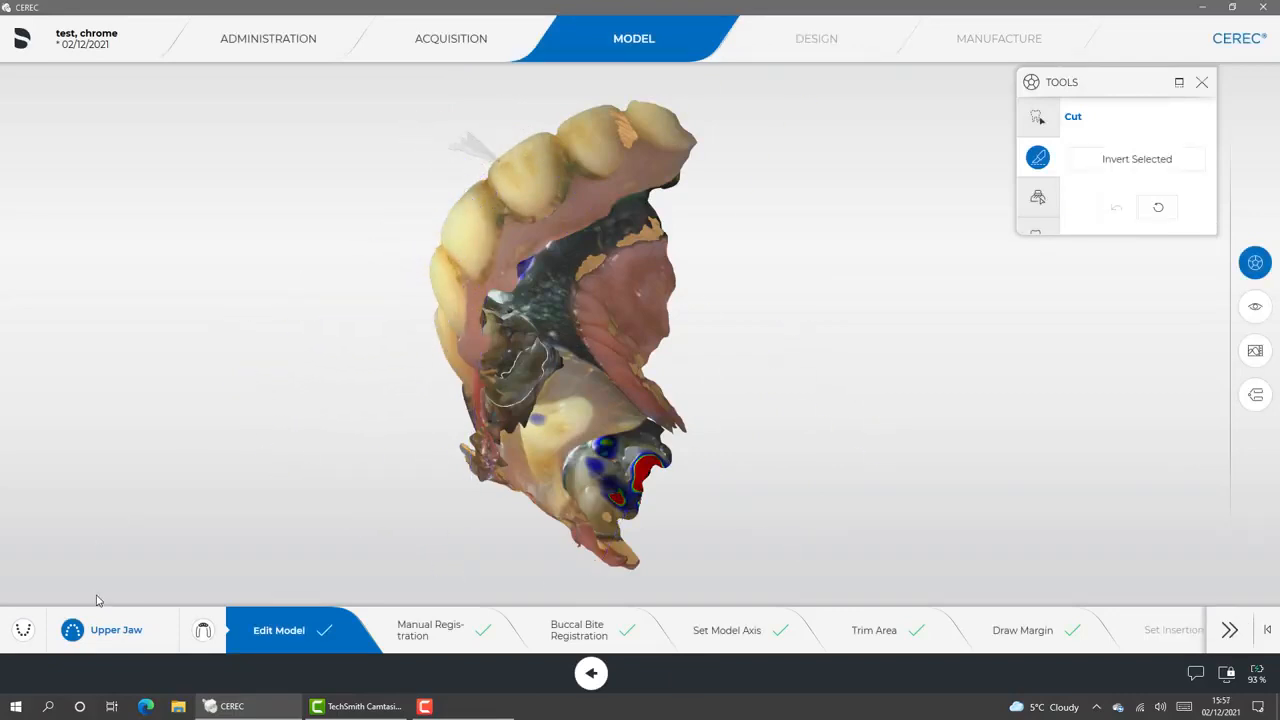
Cut away the excess cheek and lip tissue along the outer side of the lower jaw model
{"action": "left_click", "coordinate": [39, 628]}
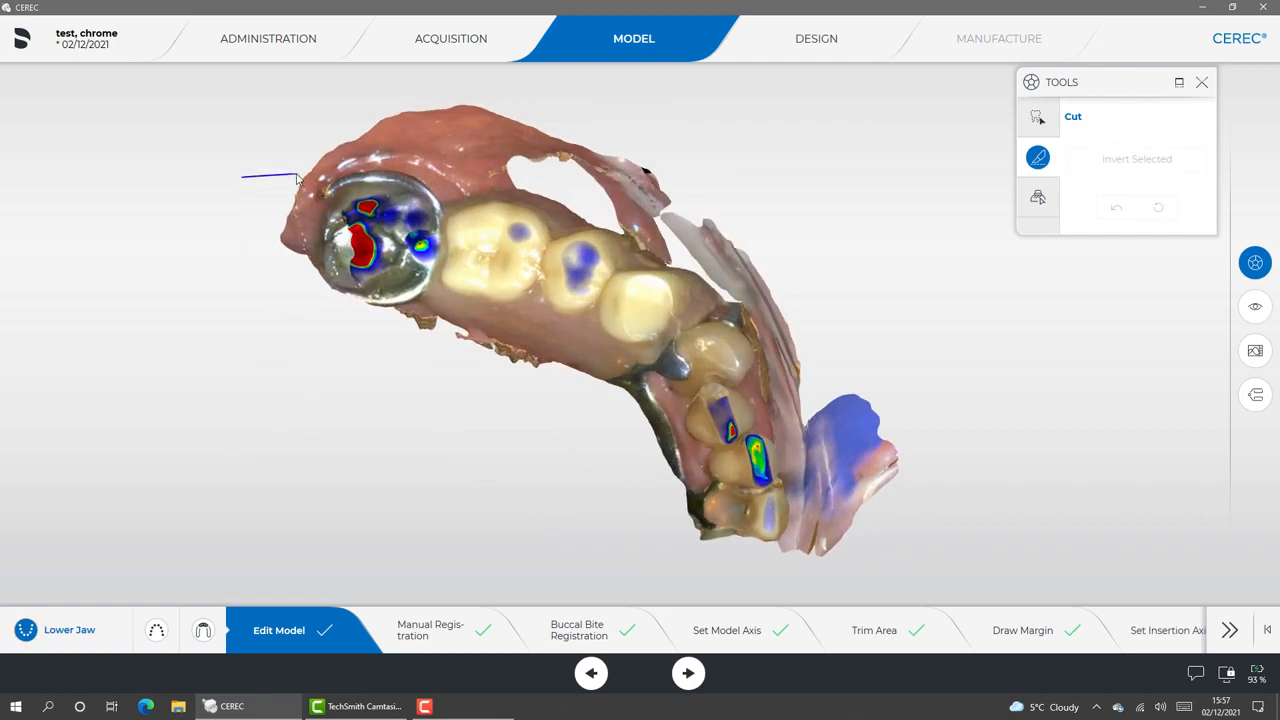
{"action": "left_click", "coordinate": [297, 174]}
{"action": "left_click", "coordinate": [375, 156]}
{"action": "left_click", "coordinate": [588, 204]}
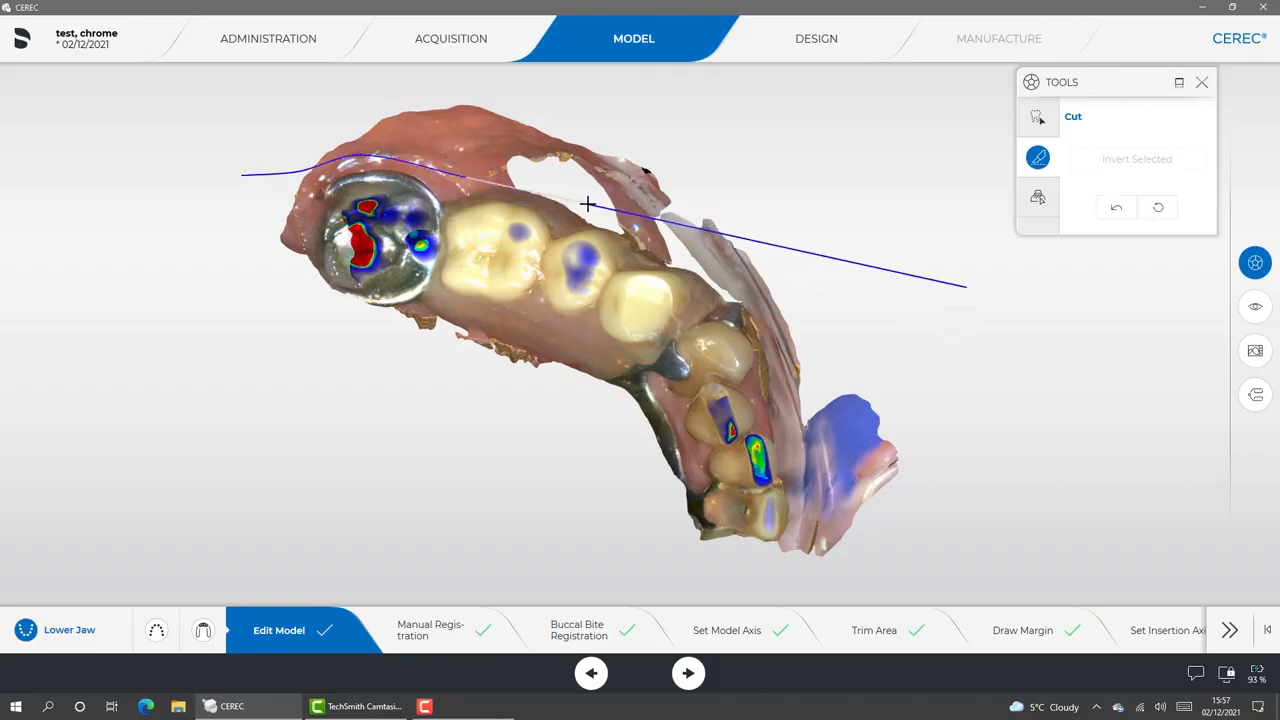
{"action": "left_click", "coordinate": [705, 278]}
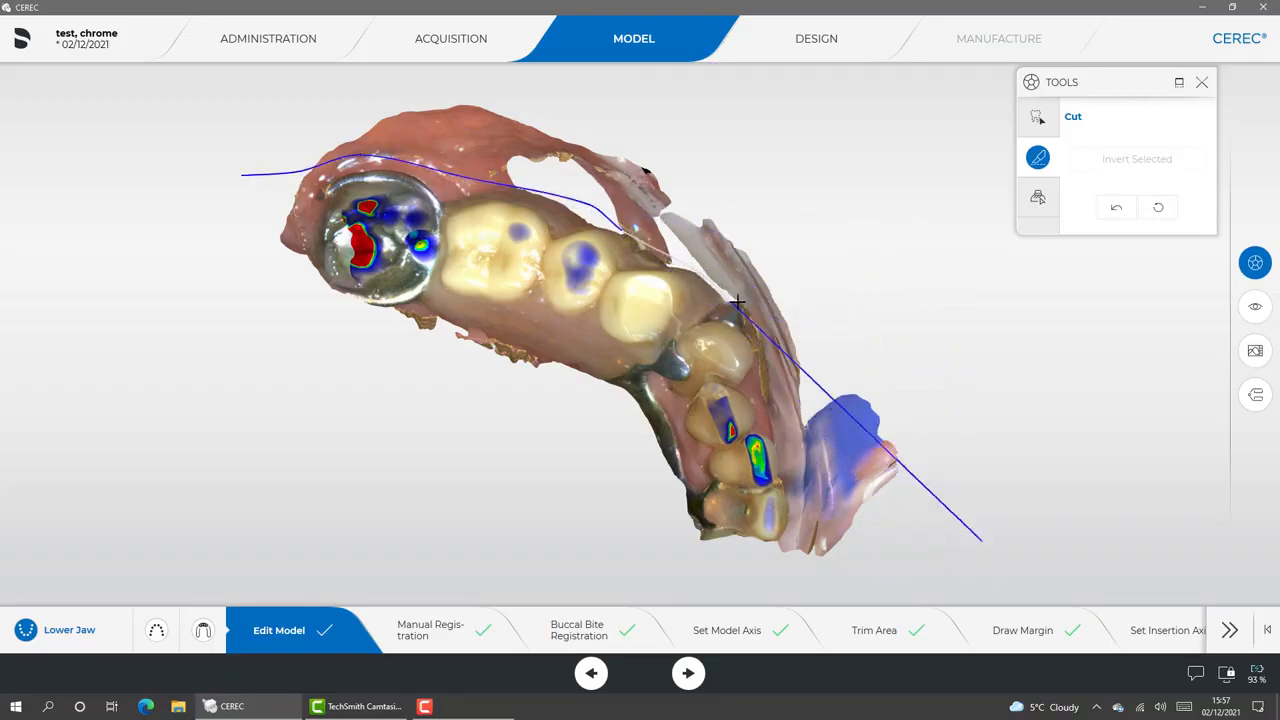
{"action": "left_click", "coordinate": [775, 367]}
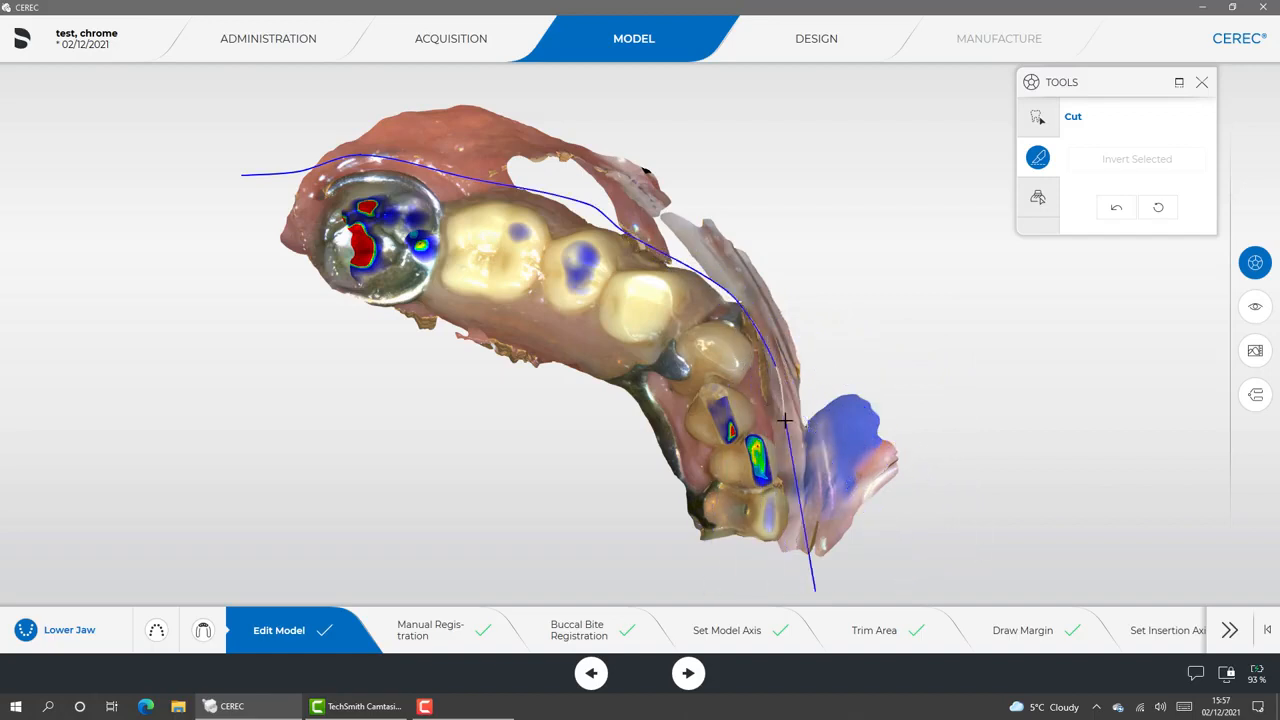
{"action": "double_click", "coordinate": [785, 421]}
Trim the remaining strip of soft tissue in front of the lower front teeth with a second cut
{"action": "left_click_drag", "start_coordinate": [882, 374], "coordinate": [849, 354]}
{"action": "left_click", "coordinate": [765, 573]}
{"action": "left_click", "coordinate": [768, 514]}
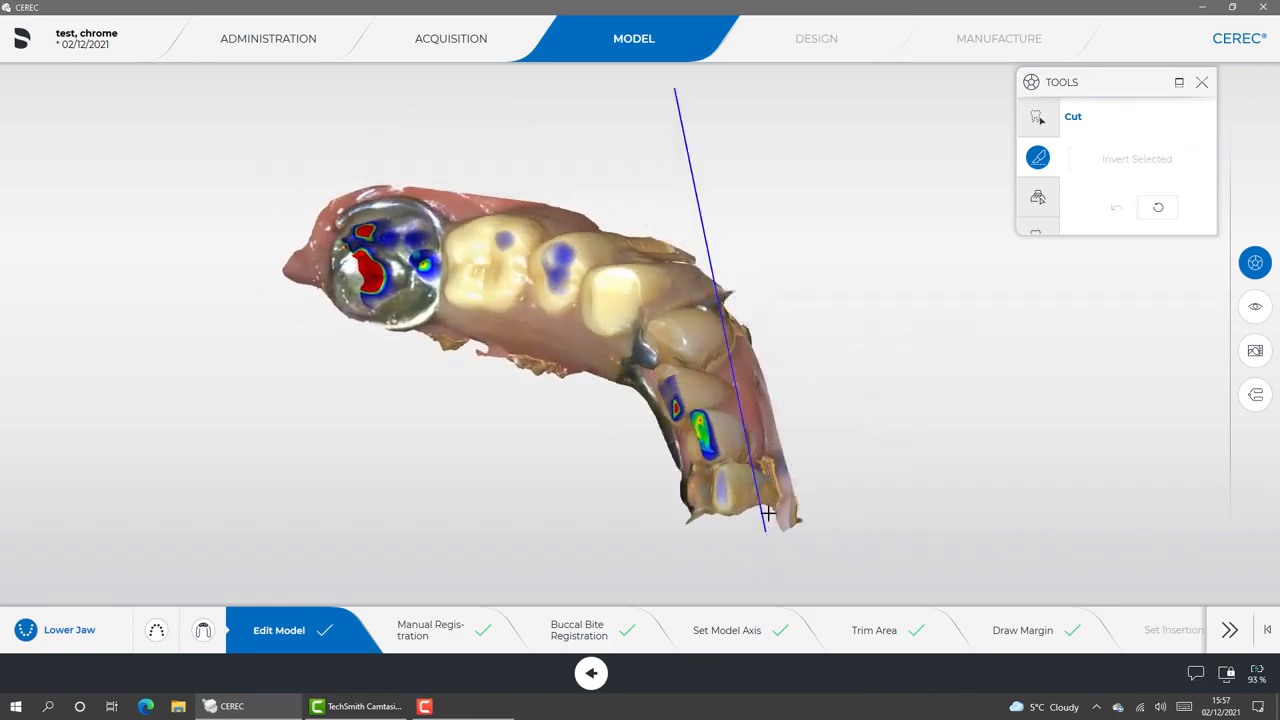
{"action": "left_click", "coordinate": [774, 499]}
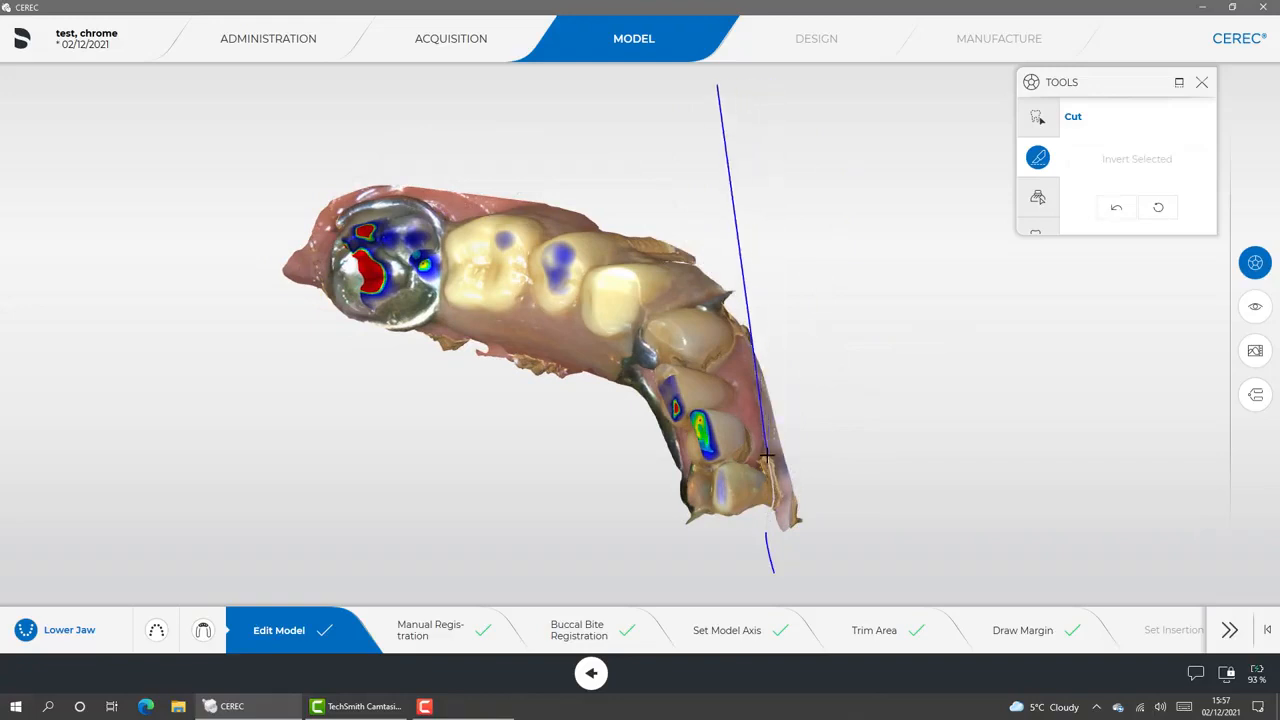
{"action": "double_click", "coordinate": [766, 456]}
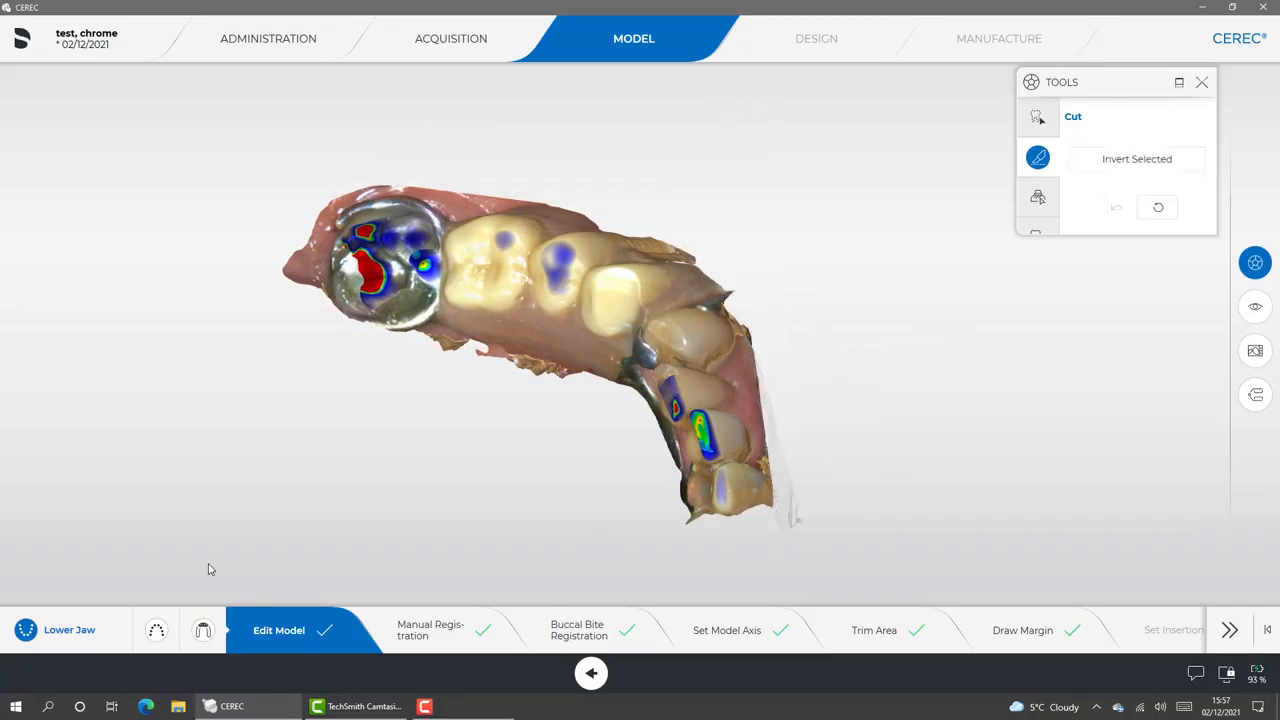
Edit the upper gingiva mask and cut away the stray flap protruding in front of the front teeth
{"action": "left_click", "coordinate": [202, 632]}
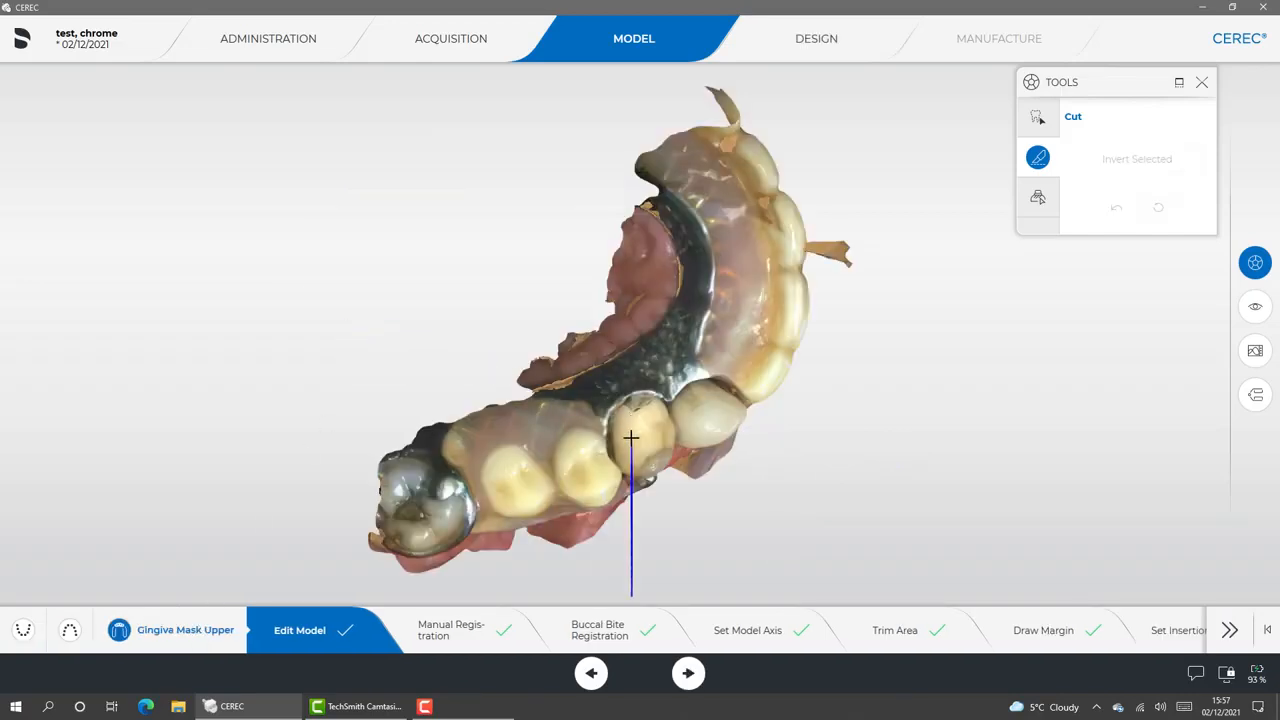
{"action": "middle_click_drag", "start_coordinate": [894, 363], "coordinate": [701, 349]}
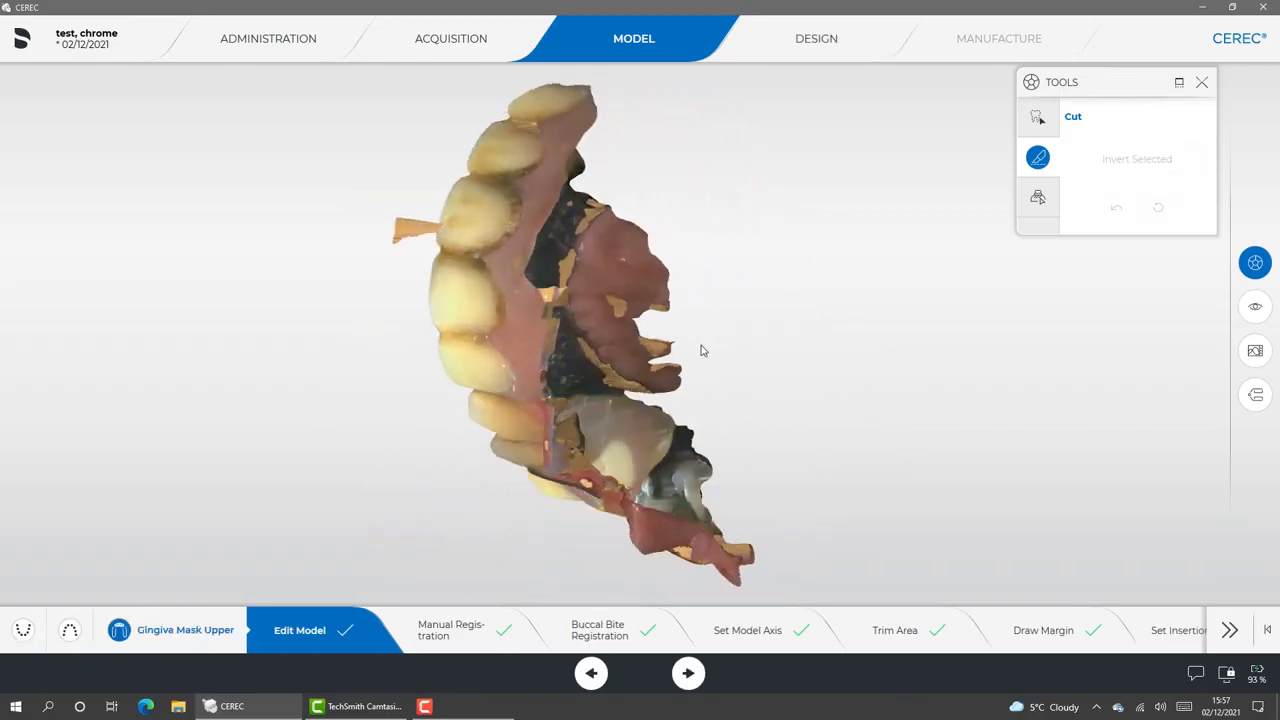
{"action": "left_click", "coordinate": [352, 170]}
{"action": "left_click", "coordinate": [437, 186]}
{"action": "left_click", "coordinate": [441, 220]}
{"action": "double_click", "coordinate": [429, 242]}
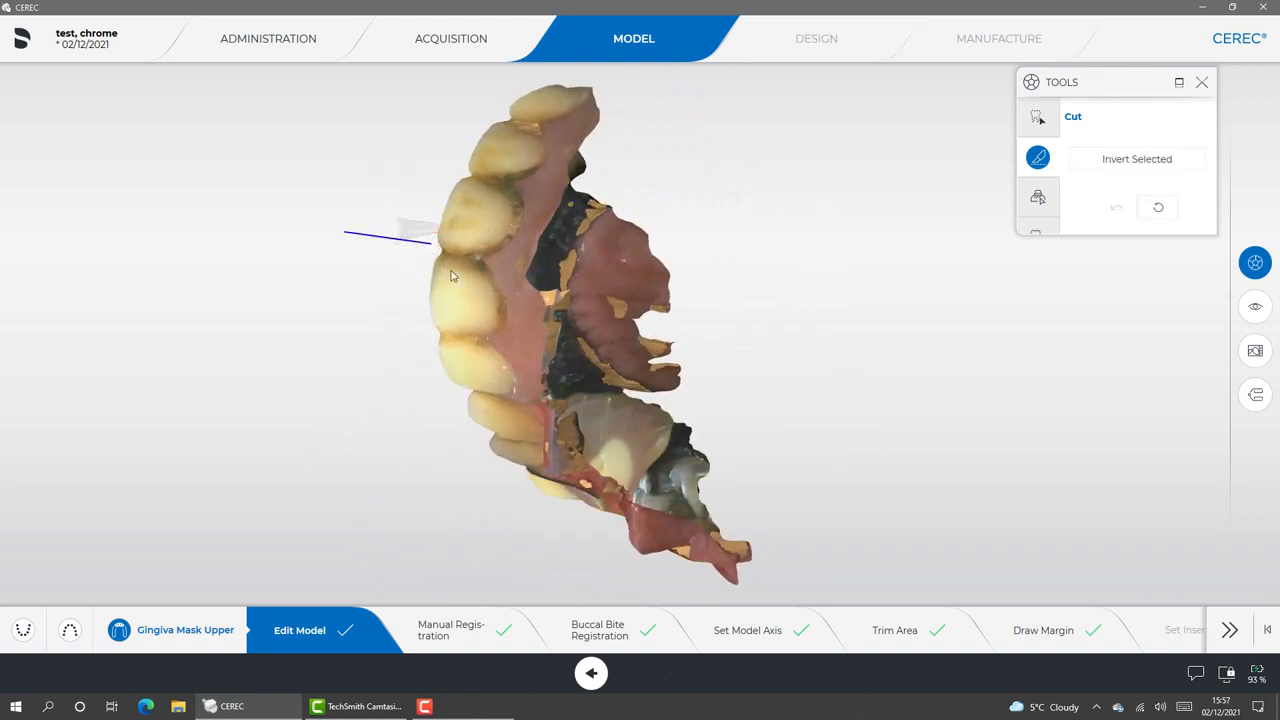
Return to the upper jaw model and proceed to the design phase for the tooth 24 crown
{"action": "left_click_drag", "start_coordinate": [914, 357], "coordinate": [628, 630]}
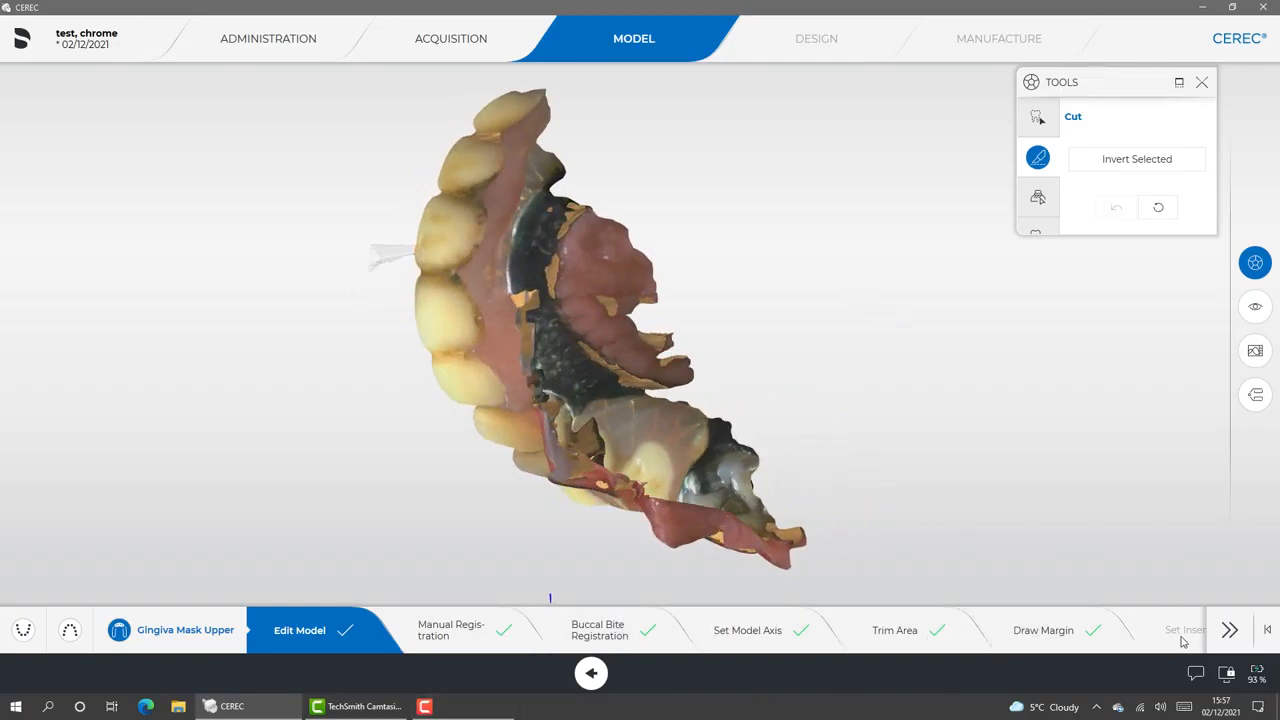
{"action": "left_click", "coordinate": [1229, 630]}
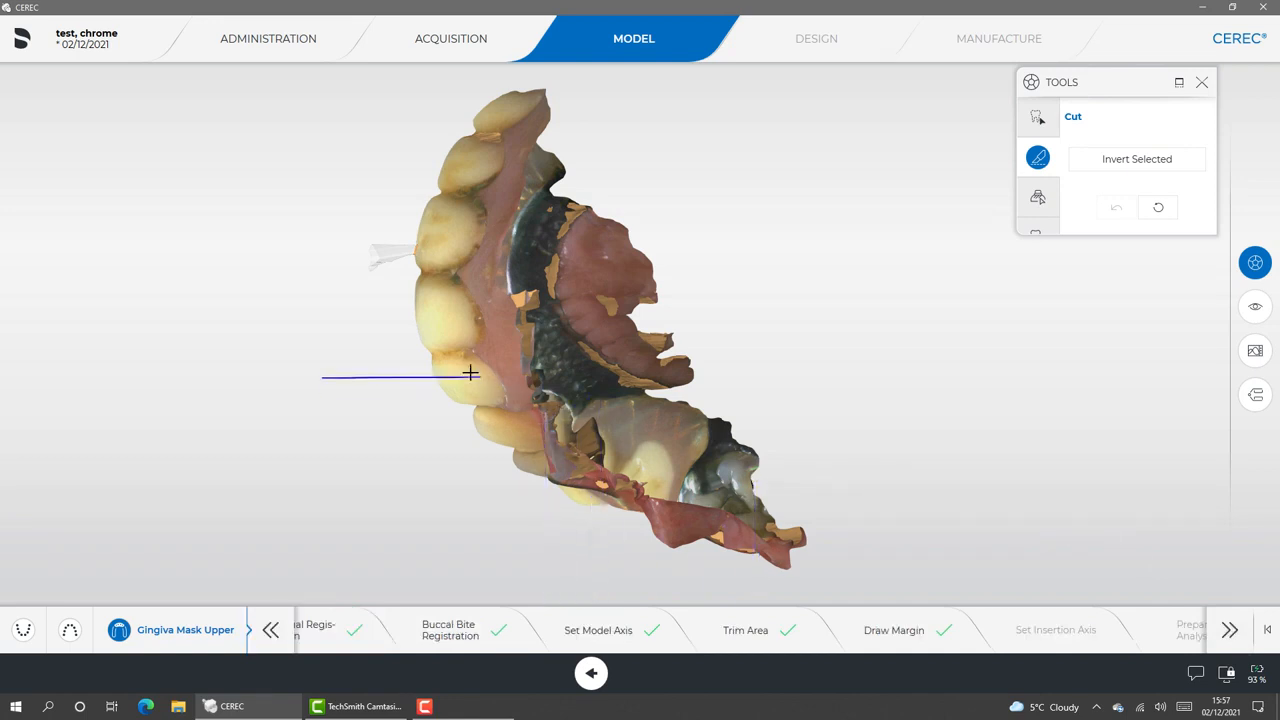
{"action": "mouse_move", "coordinate": [463, 377]}
{"action": "left_mouse_down"}
{"action": "mouse_move", "coordinate": [573, 352]}
{"action": "mouse_move", "coordinate": [468, 390]}
{"action": "left_mouse_up"}
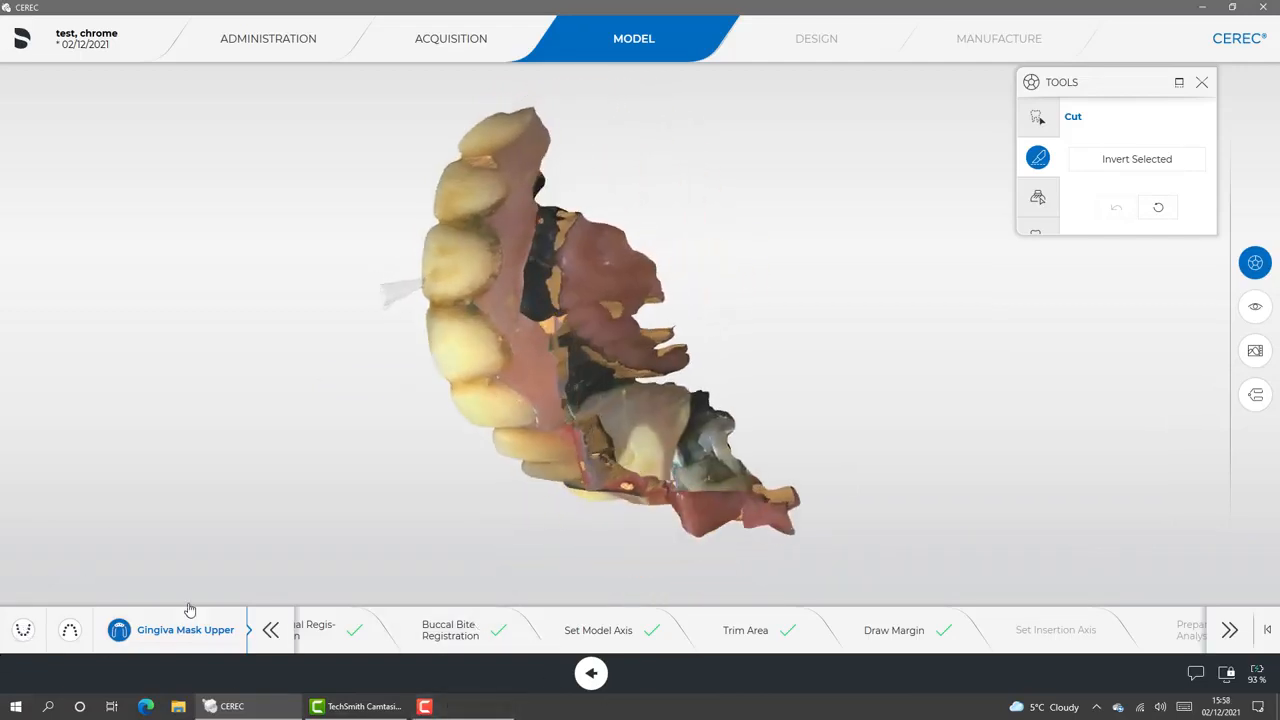
{"action": "left_click", "coordinate": [71, 628]}
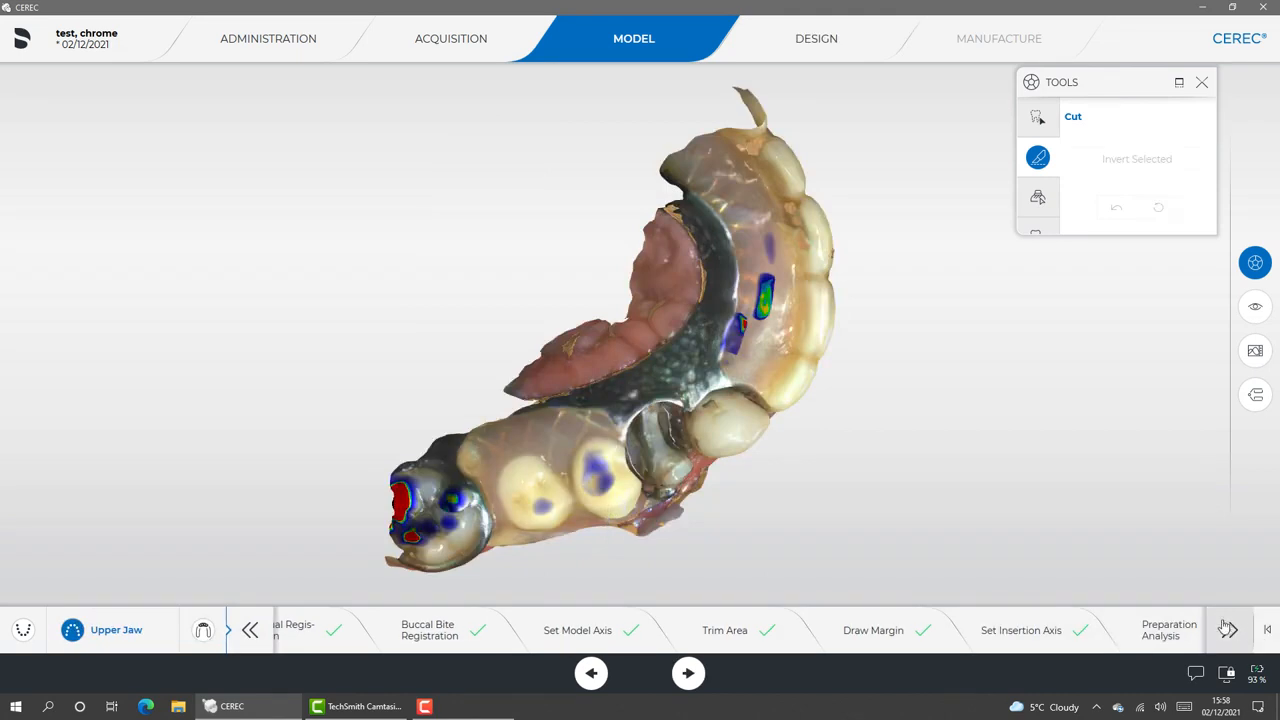
{"action": "left_click", "coordinate": [852, 47]}
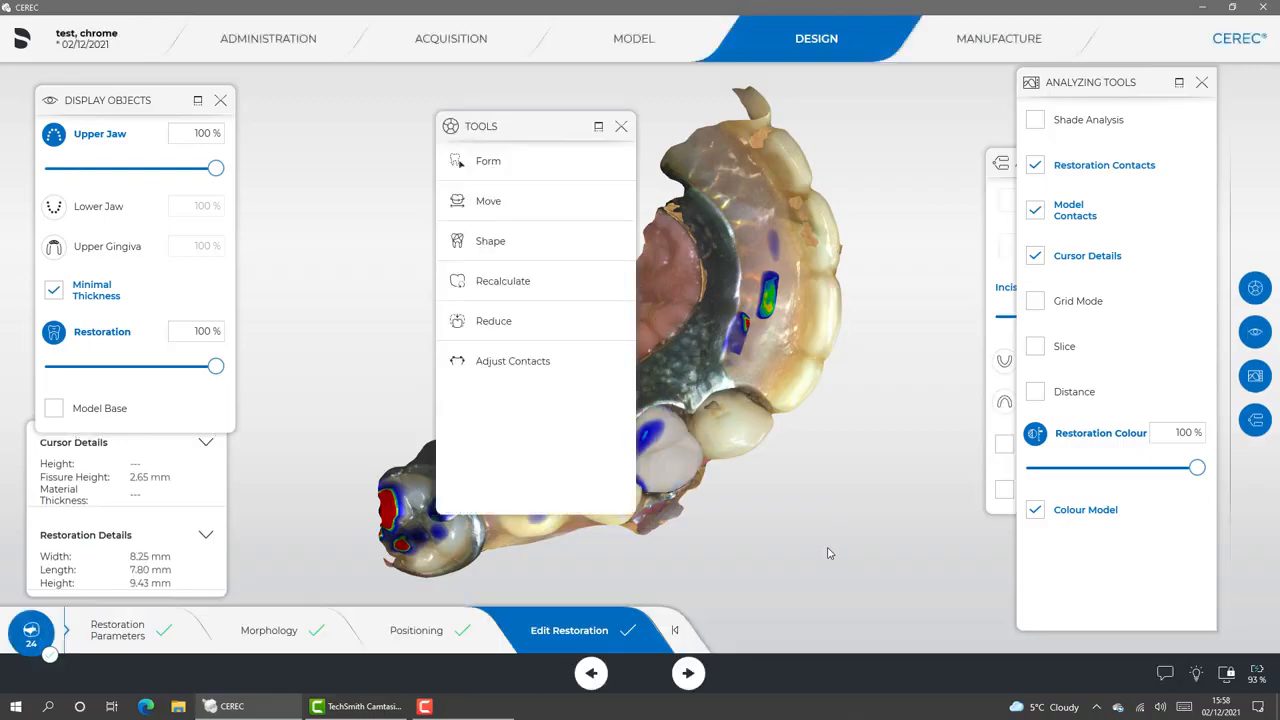
Set the upper jaw's opacity to 48 % and examine the crown against the chrome framework from the palatal side
{"action": "left_click_drag", "start_coordinate": [829, 553], "coordinate": [789, 516]}
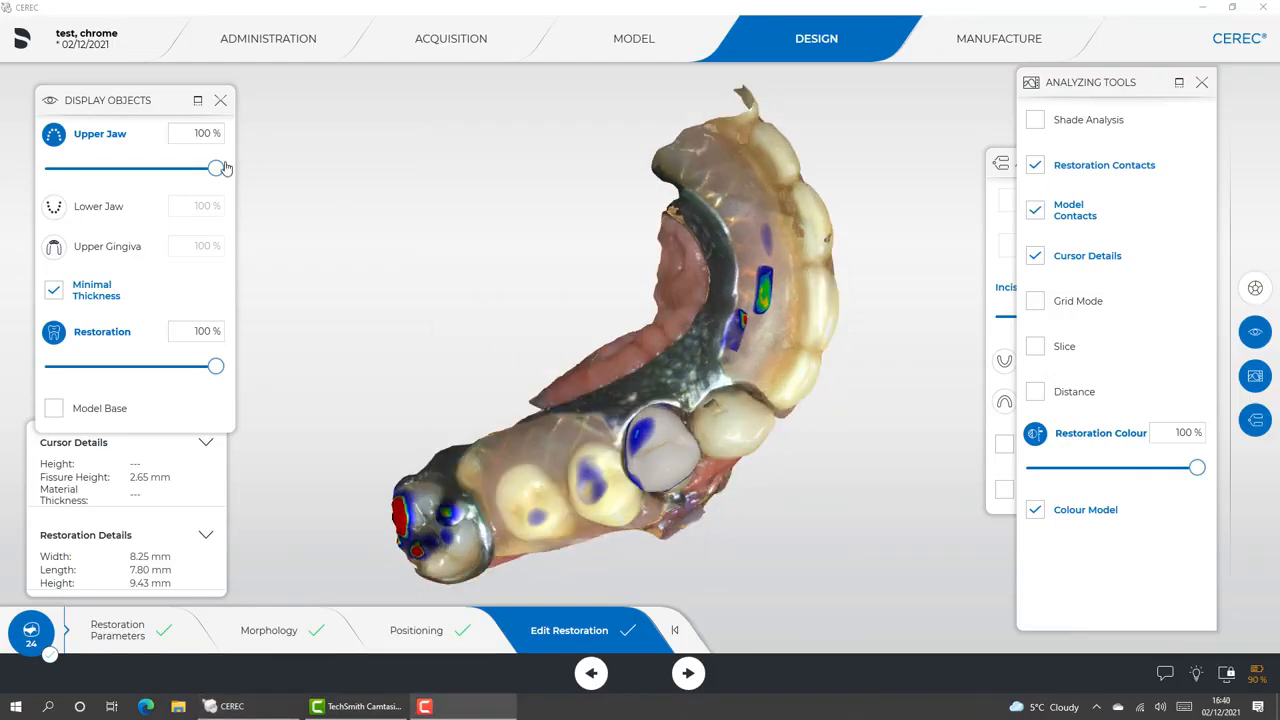
{"action": "left_click_drag", "start_coordinate": [219, 170], "coordinate": [112, 180]}
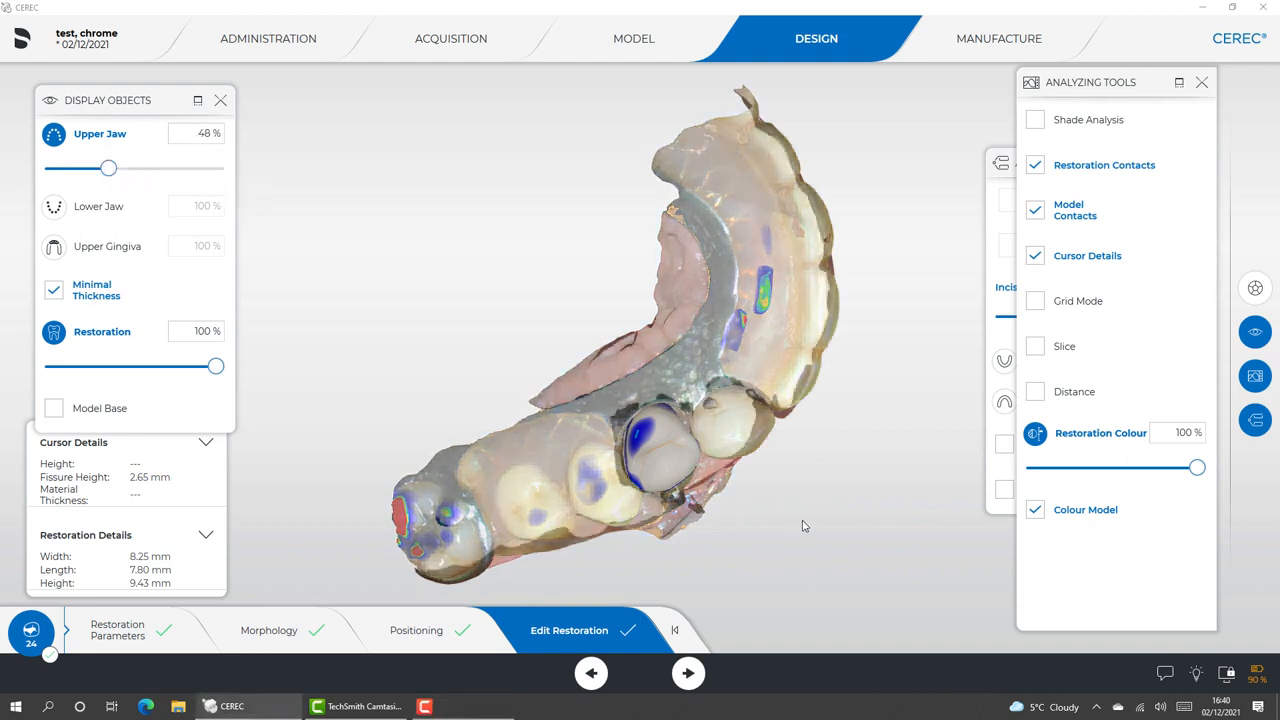
{"action": "left_click_drag", "start_coordinate": [762, 471], "coordinate": [694, 422]}
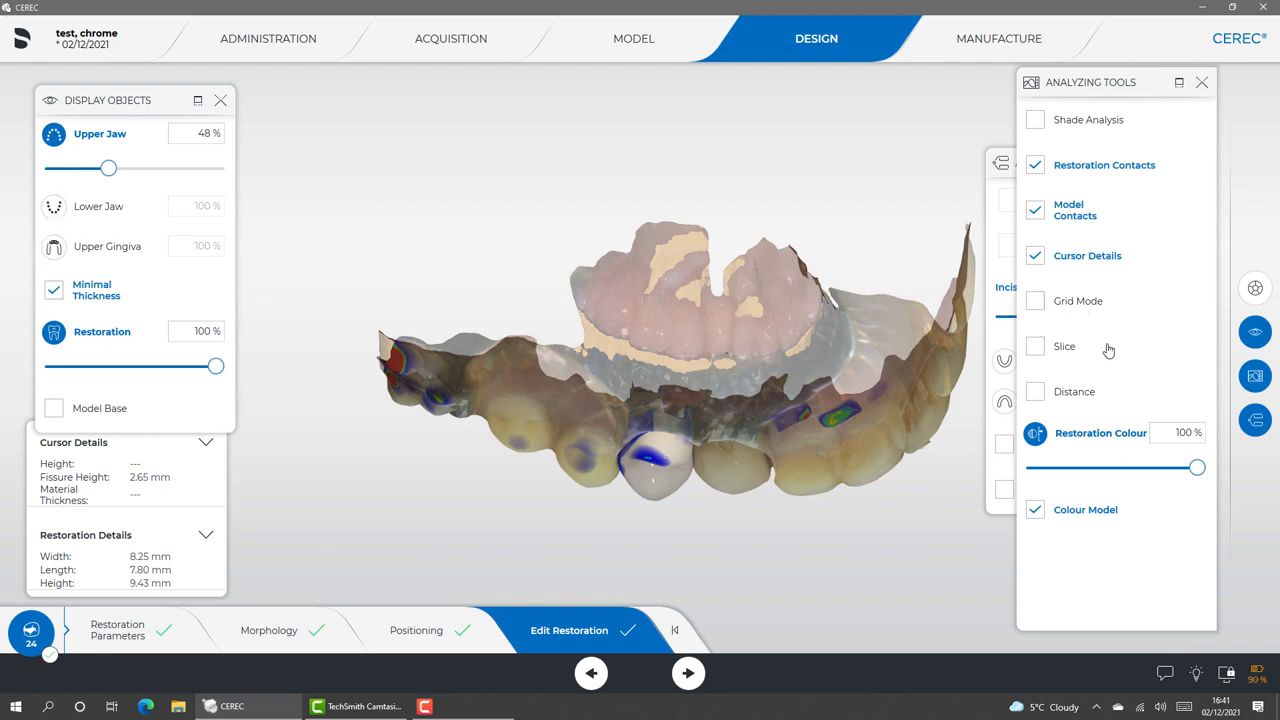
Build out the crown's palatal side towards the chrome with the Shape tool, circular, 2-Direction, size 4.53
{"action": "left_click", "coordinate": [1255, 288]}
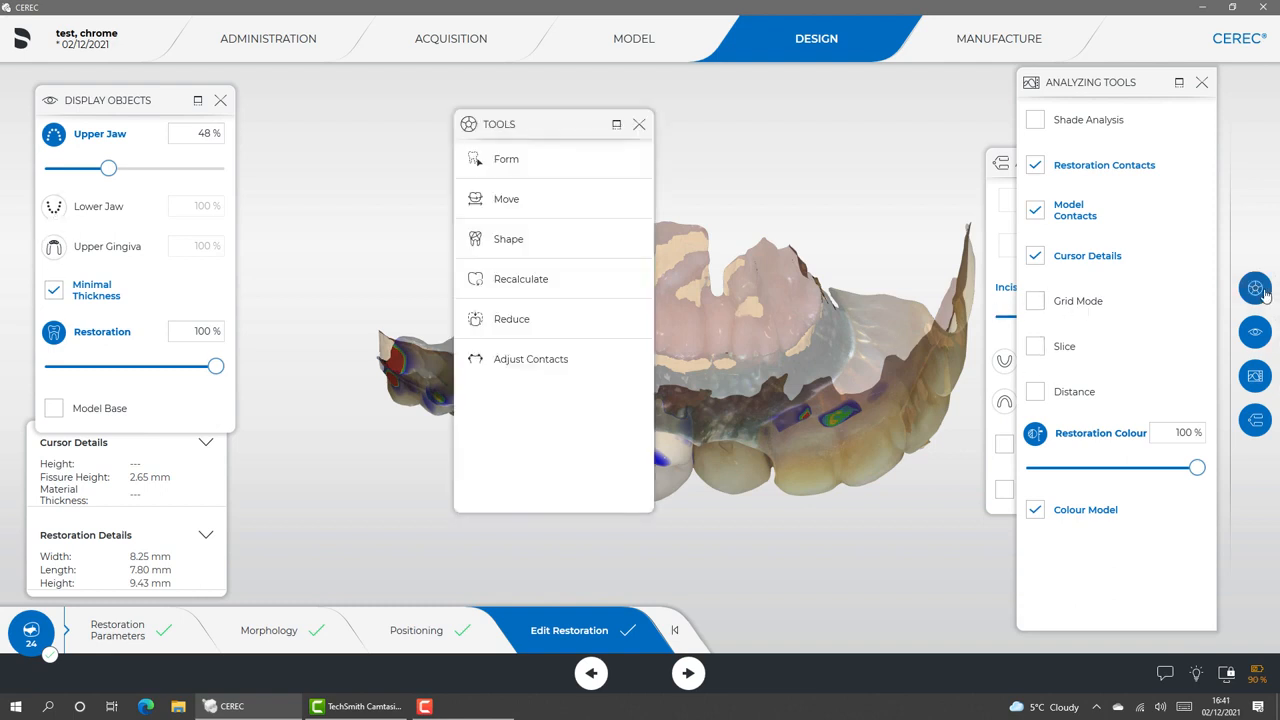
{"action": "left_click_drag", "start_coordinate": [569, 127], "coordinate": [1177, 114]}
{"action": "left_click", "coordinate": [1047, 140]}
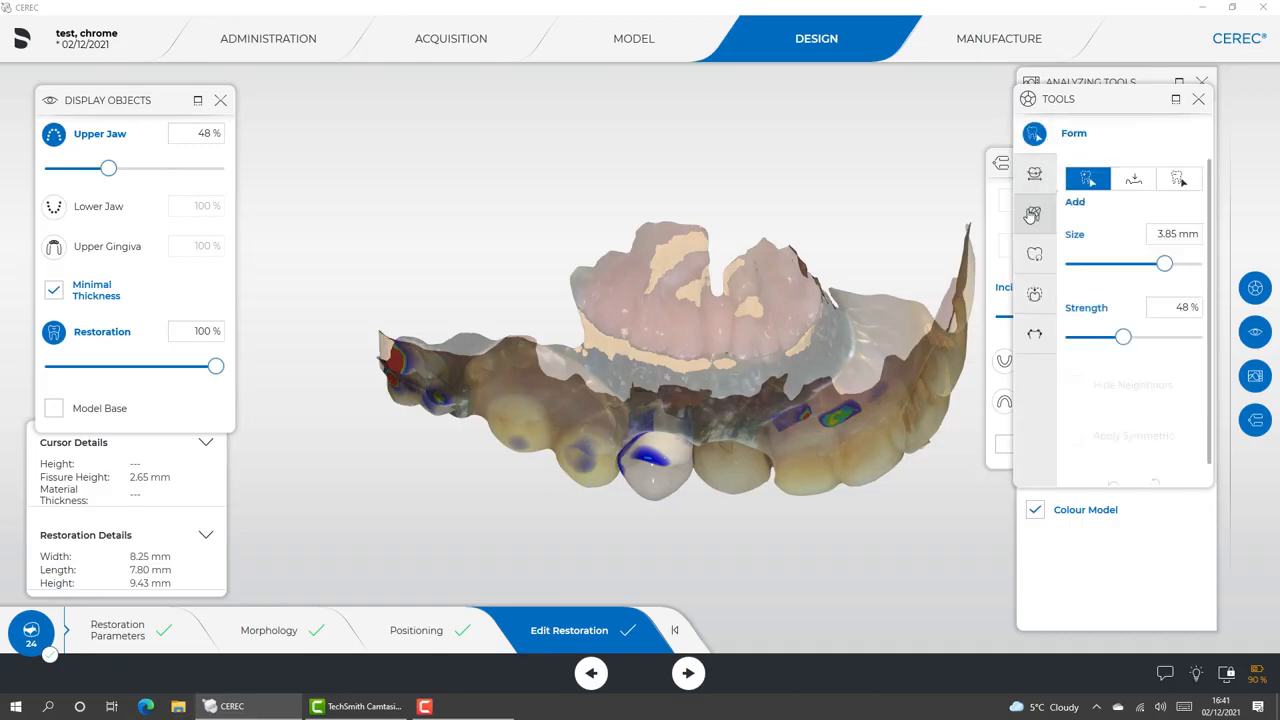
{"action": "left_click", "coordinate": [1033, 215]}
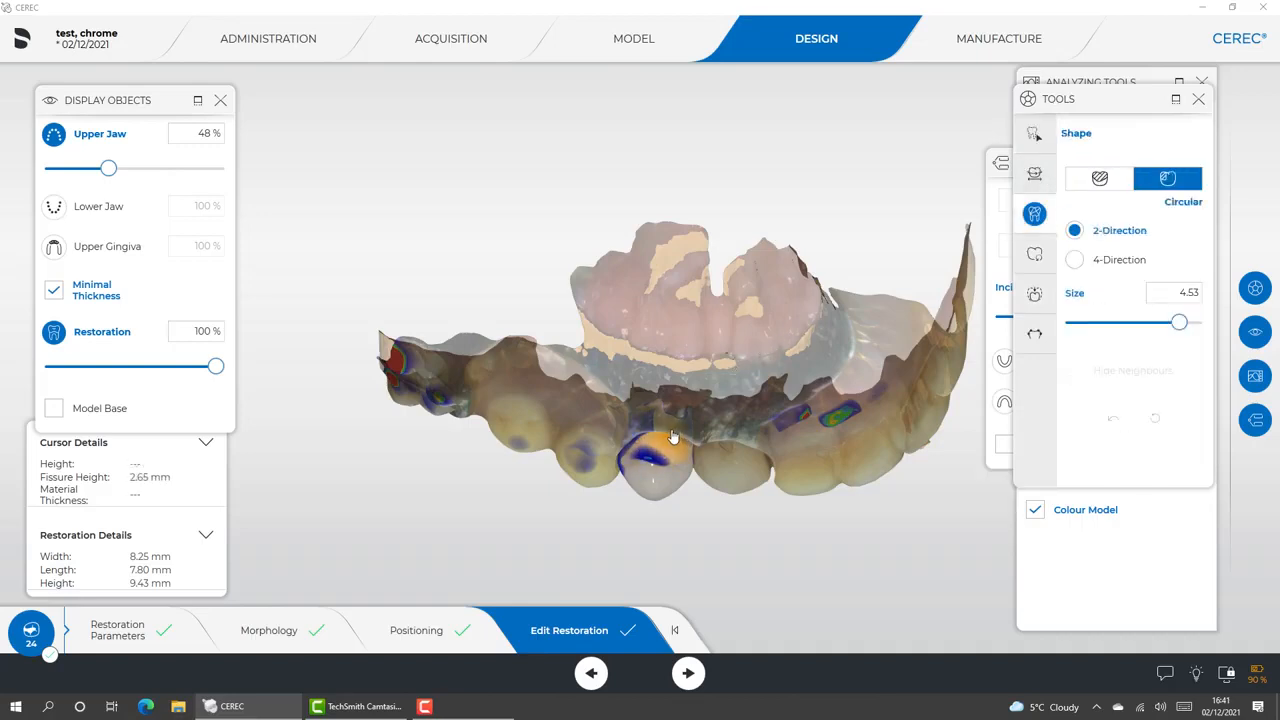
{"action": "left_click_drag", "start_coordinate": [676, 428], "coordinate": [688, 433]}
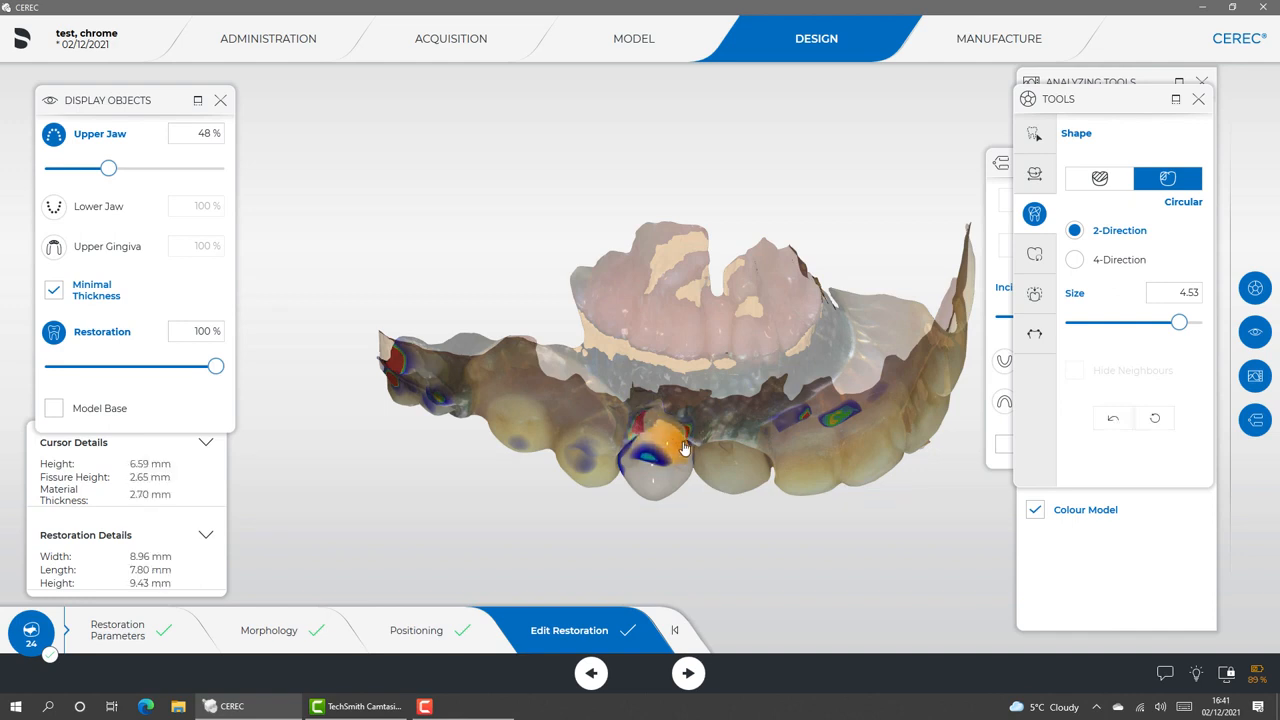
Extend the crown's mesial surface towards the neighbouring canine with the circular Shape tool
{"action": "left_click_drag", "start_coordinate": [704, 483], "coordinate": [701, 448]}
{"action": "left_click_drag", "start_coordinate": [722, 516], "coordinate": [727, 422]}
{"action": "right_click_drag", "start_coordinate": [727, 425], "coordinate": [685, 425]}
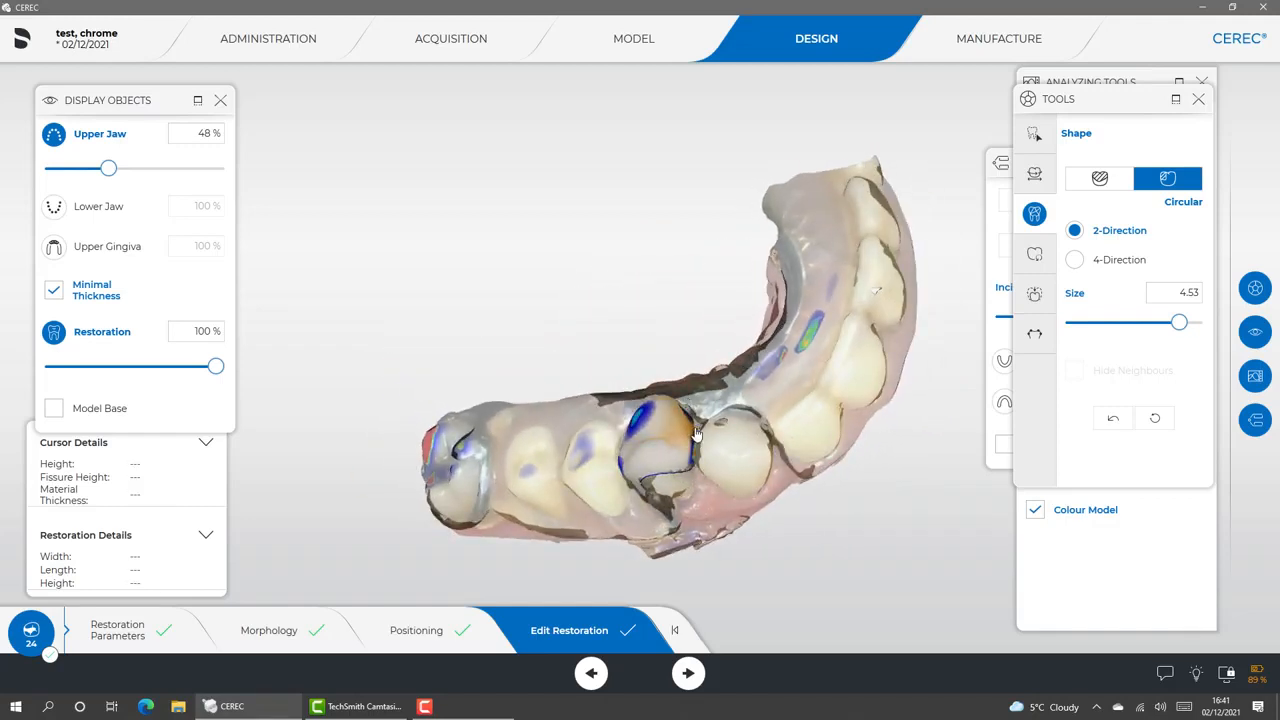
{"action": "right_click_drag", "start_coordinate": [708, 528], "coordinate": [671, 505]}
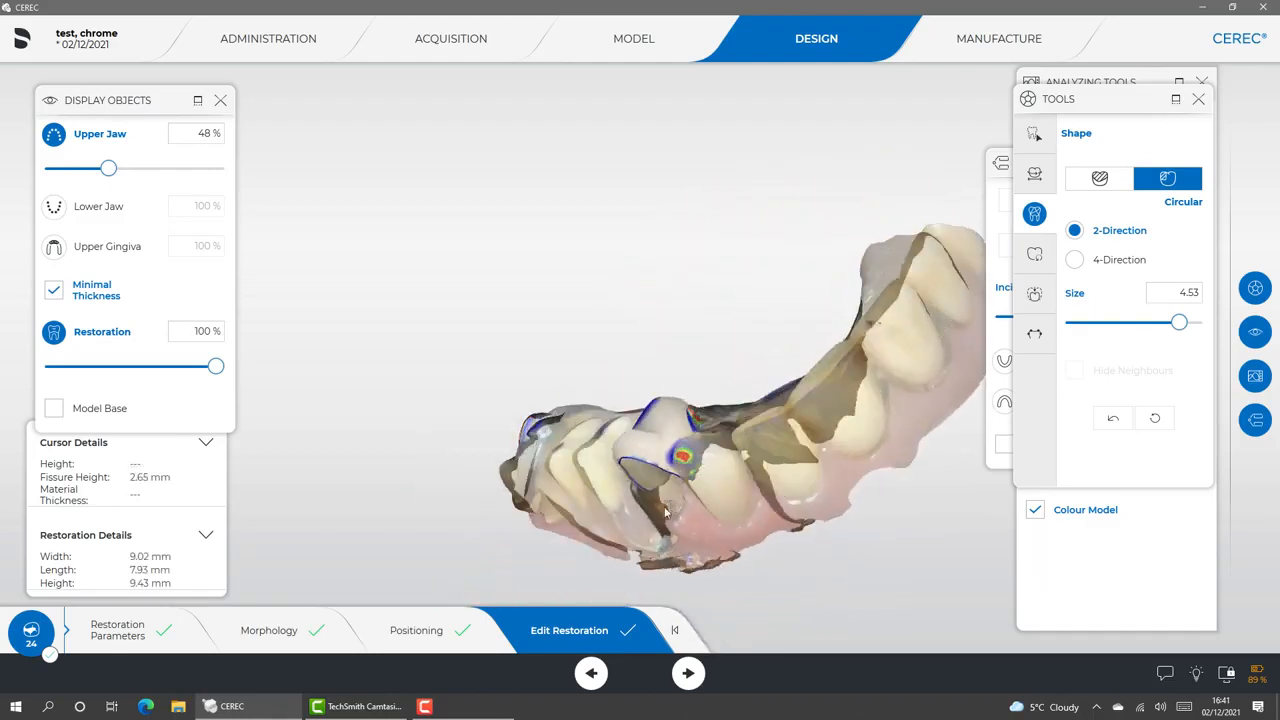
{"action": "right_click_drag", "start_coordinate": [711, 365], "coordinate": [686, 314]}
{"action": "left_click", "coordinate": [682, 456]}
{"action": "right_click_drag", "start_coordinate": [673, 268], "coordinate": [656, 365]}
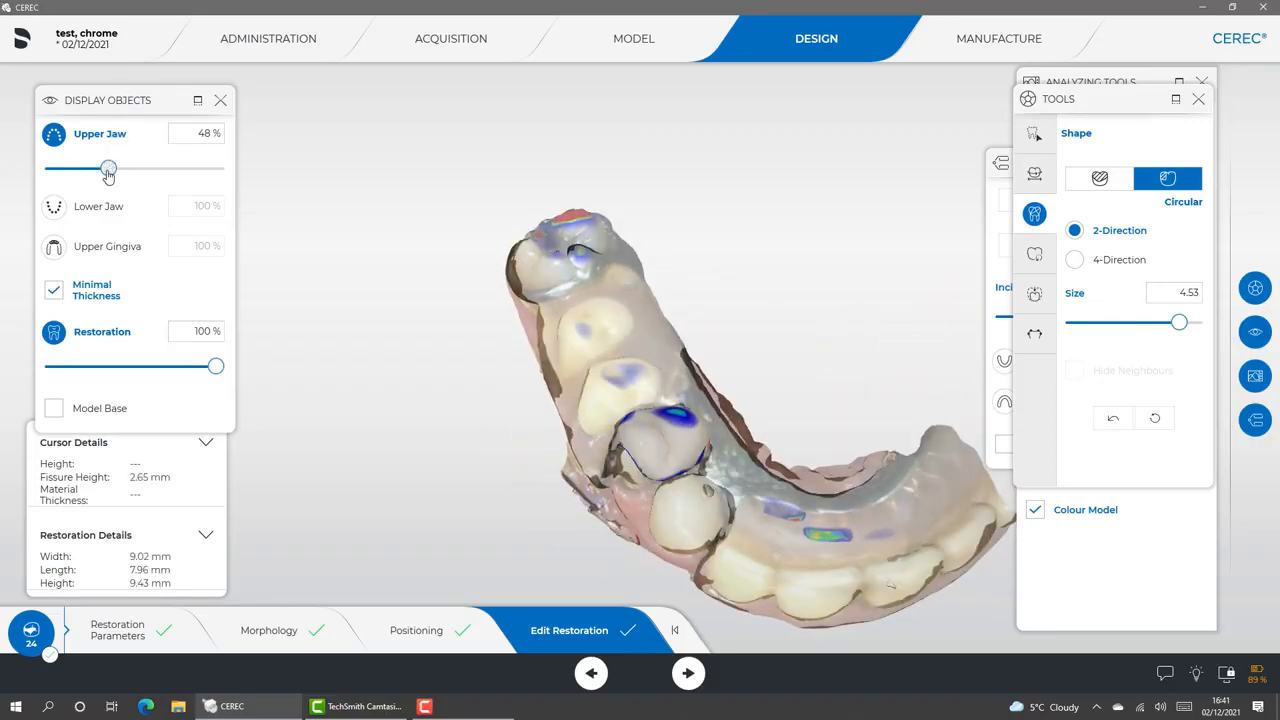
Restore the upper jaw's opacity to 100 % and smooth the crown's palatal surface at 3.85 mm size, 48 % strength
{"action": "left_click_drag", "start_coordinate": [108, 172], "coordinate": [289, 166]}
{"action": "right_click_drag", "start_coordinate": [779, 220], "coordinate": [630, 285]}
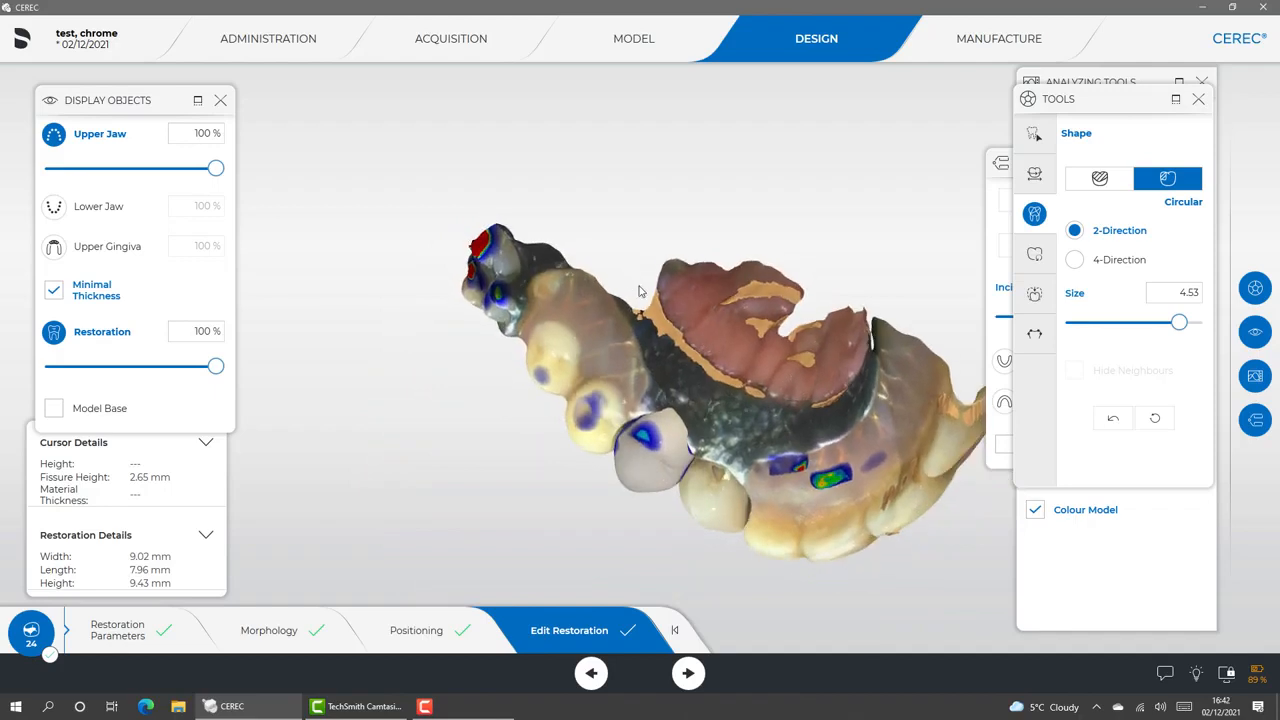
{"action": "left_click", "coordinate": [1034, 133]}
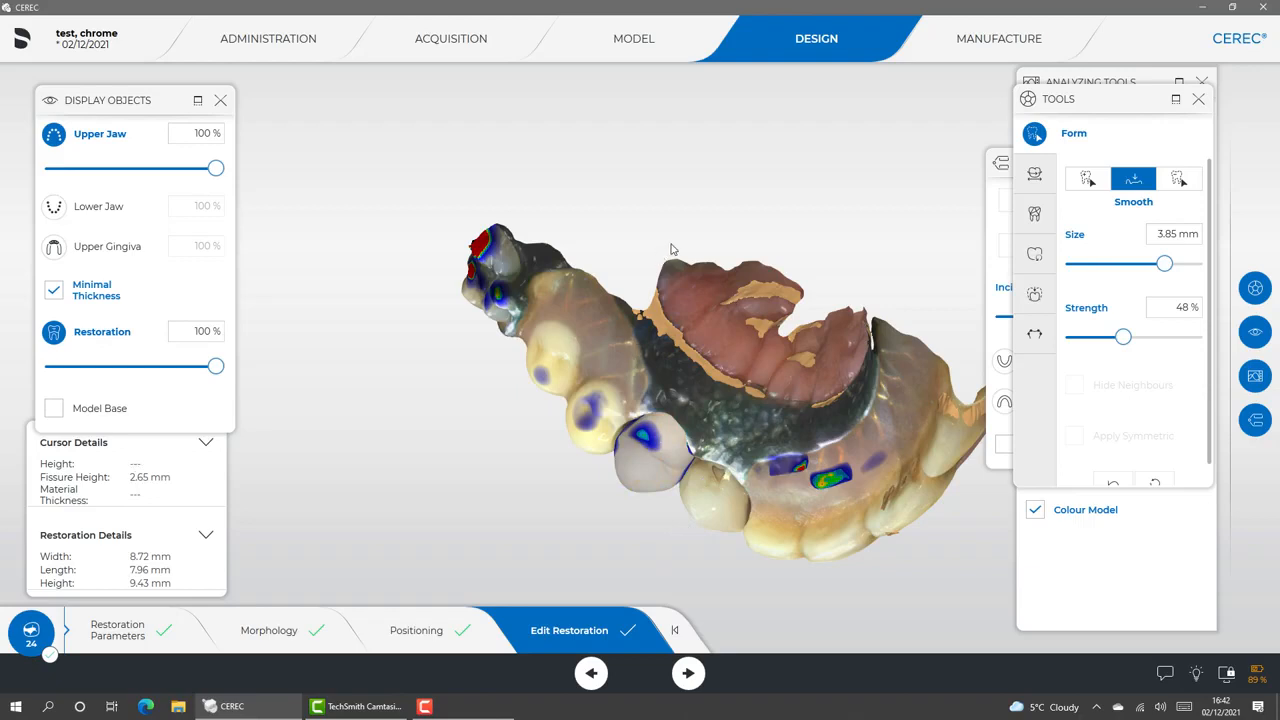
Smooth away the heavy palatal contact between the crown and the chrome framework, working from the underside
{"action": "left_click_drag", "start_coordinate": [671, 249], "coordinate": [539, 461]}
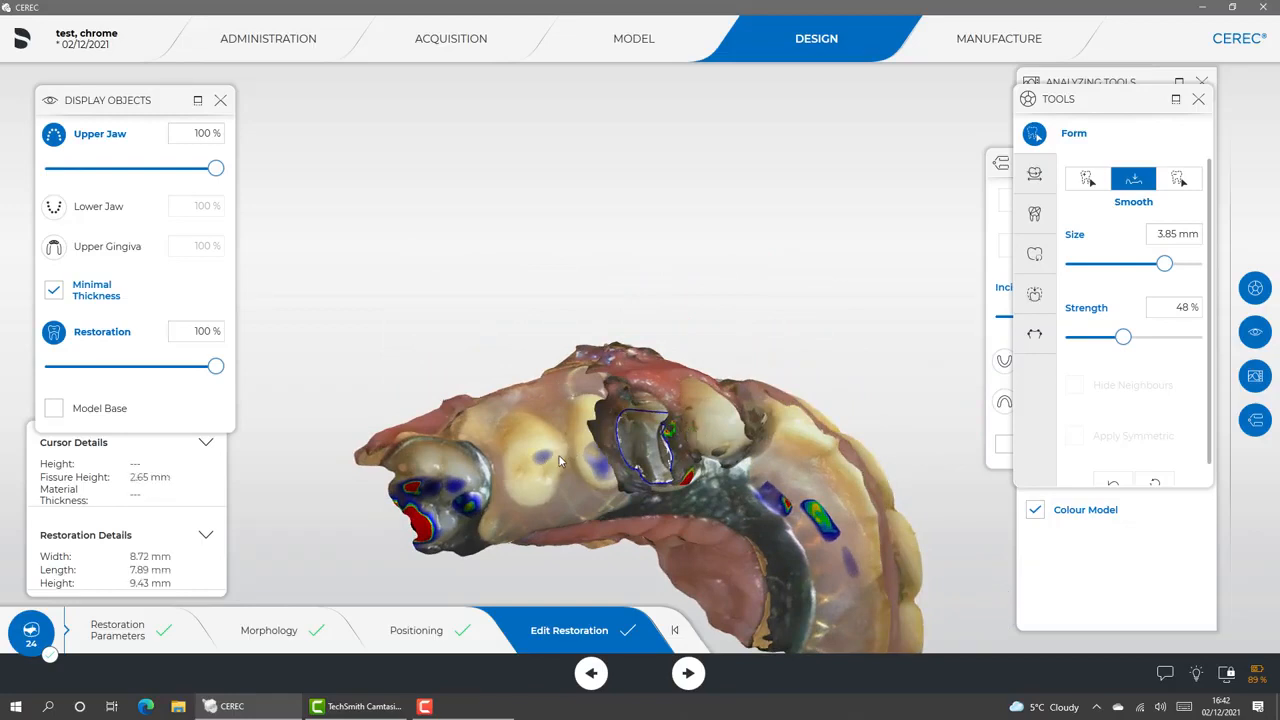
{"action": "left_click_drag", "start_coordinate": [590, 448], "coordinate": [630, 474]}
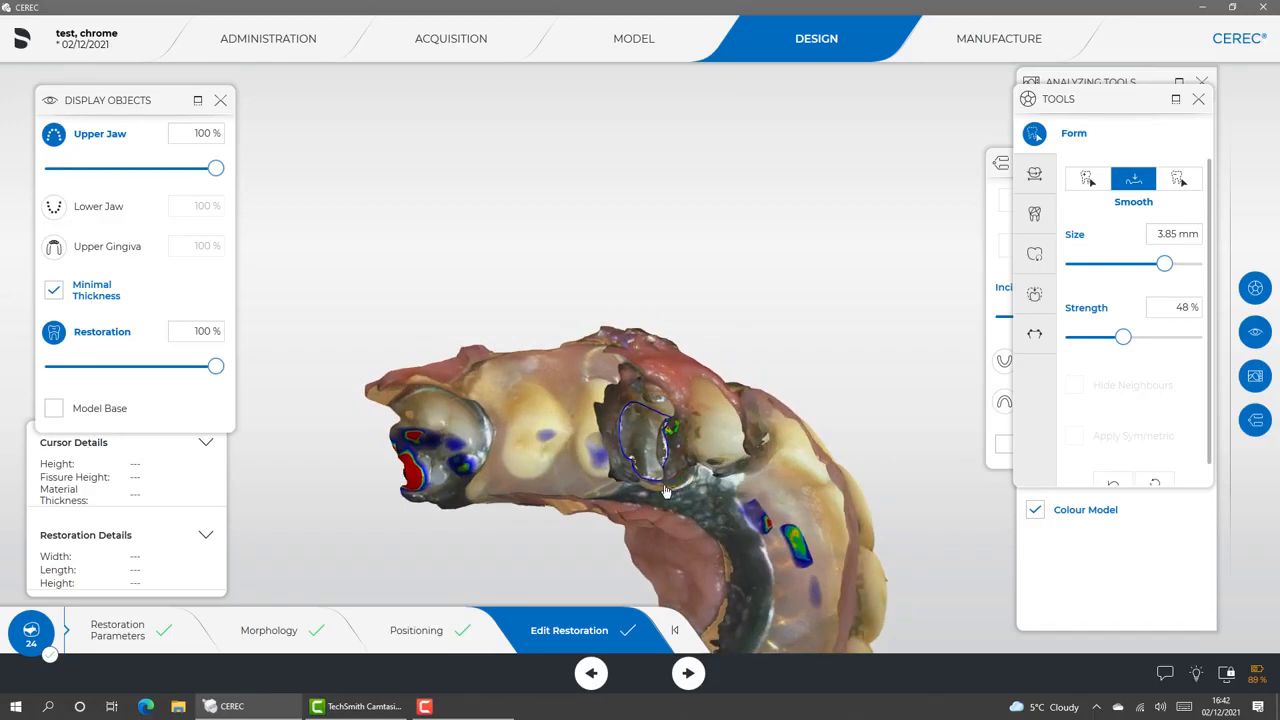
{"action": "left_click_drag", "start_coordinate": [660, 492], "coordinate": [660, 492]}
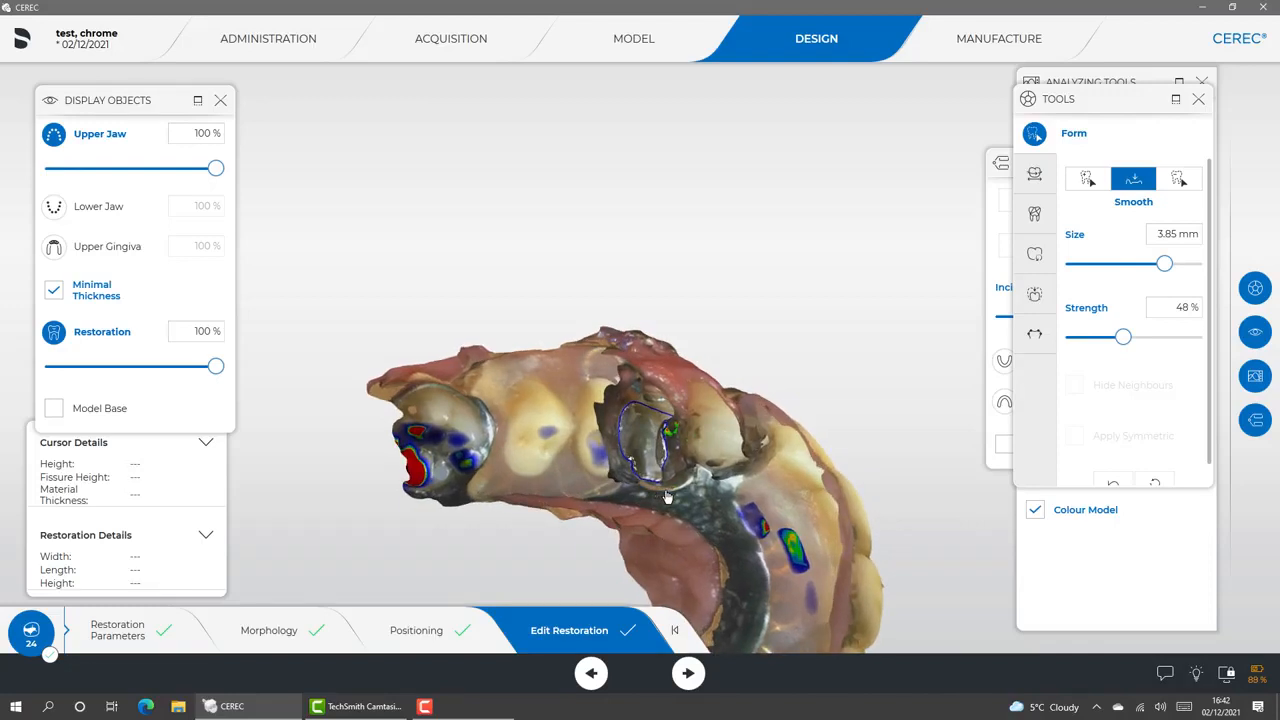
Smooth the crown's distal contact with the denture tooth and its mesial contact with the canine
{"action": "left_click_drag", "start_coordinate": [664, 496], "coordinate": [746, 265]}
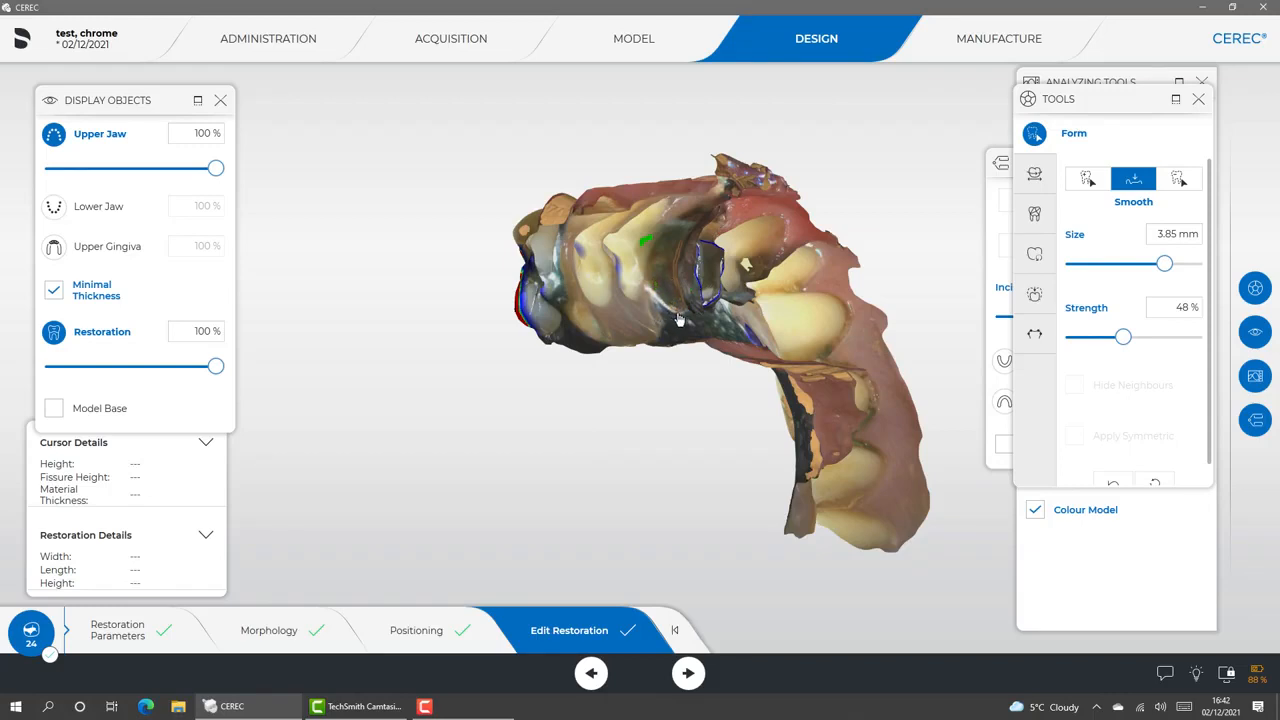
{"action": "left_click_drag", "start_coordinate": [713, 329], "coordinate": [705, 300]}
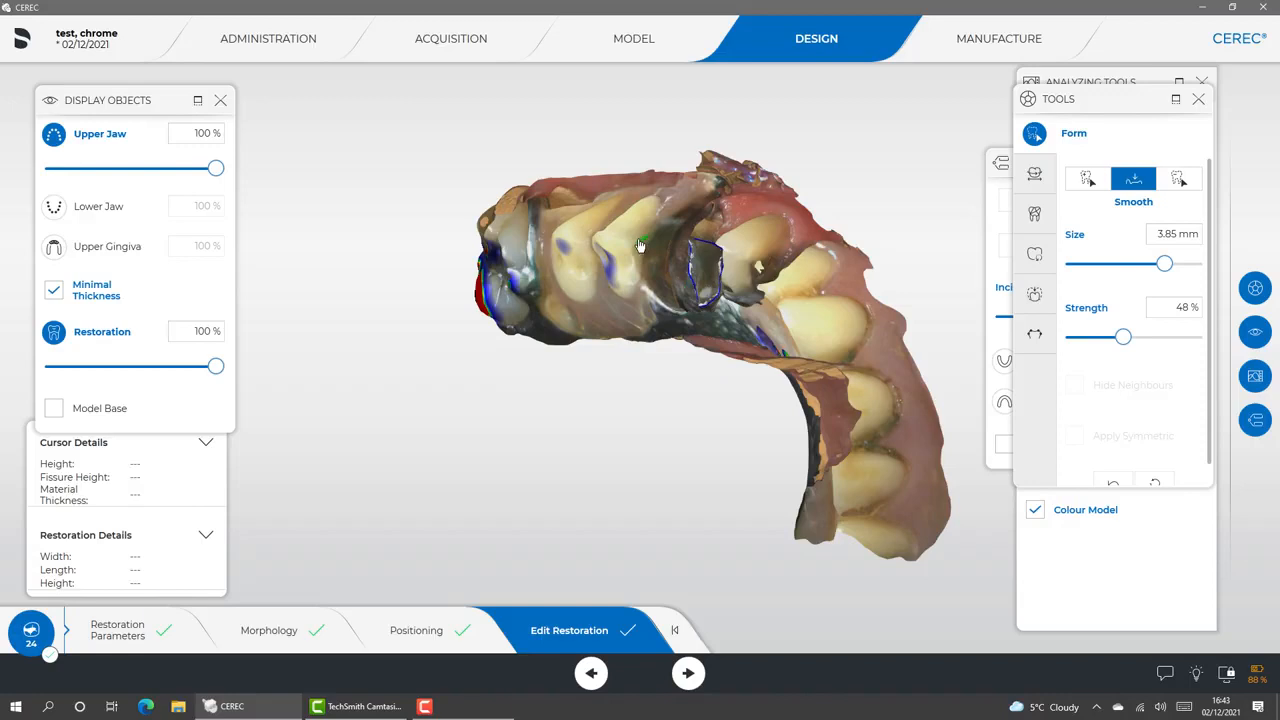
{"action": "left_click_drag", "start_coordinate": [757, 244], "coordinate": [676, 254]}
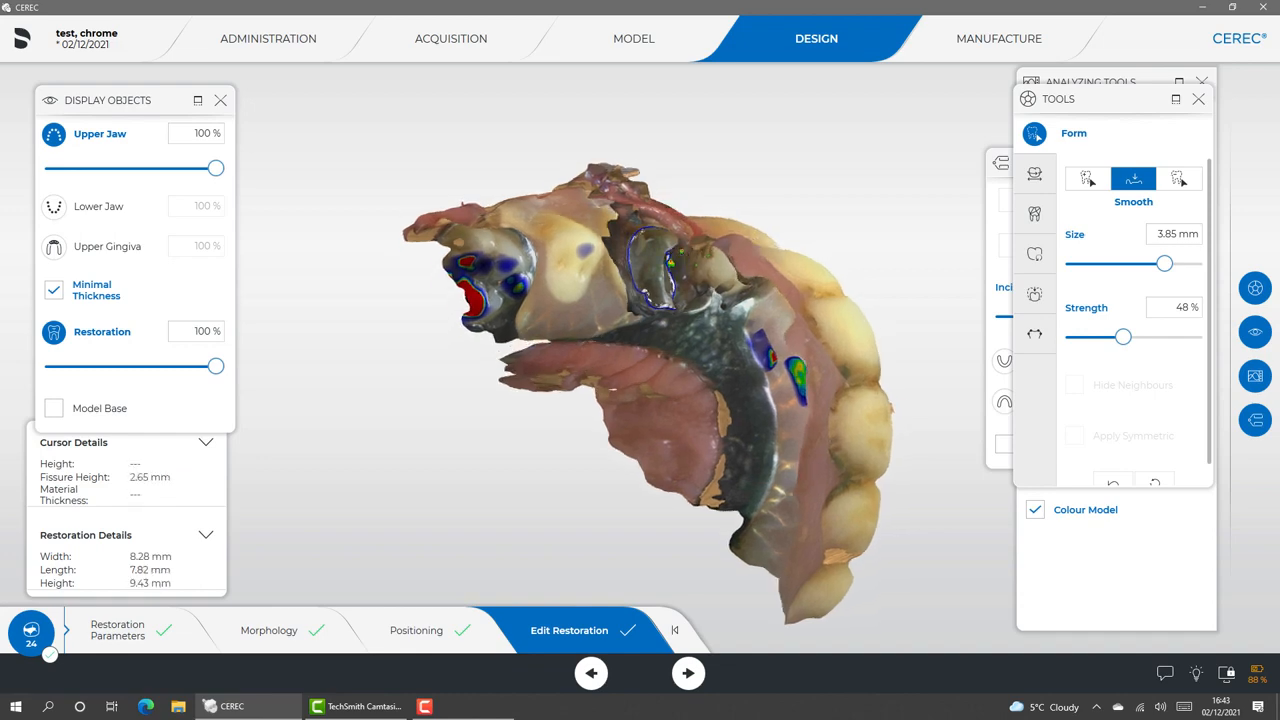
{"action": "scroll", "coordinate": [679, 258], "scroll_direction": "up", "scroll_amount": 5}
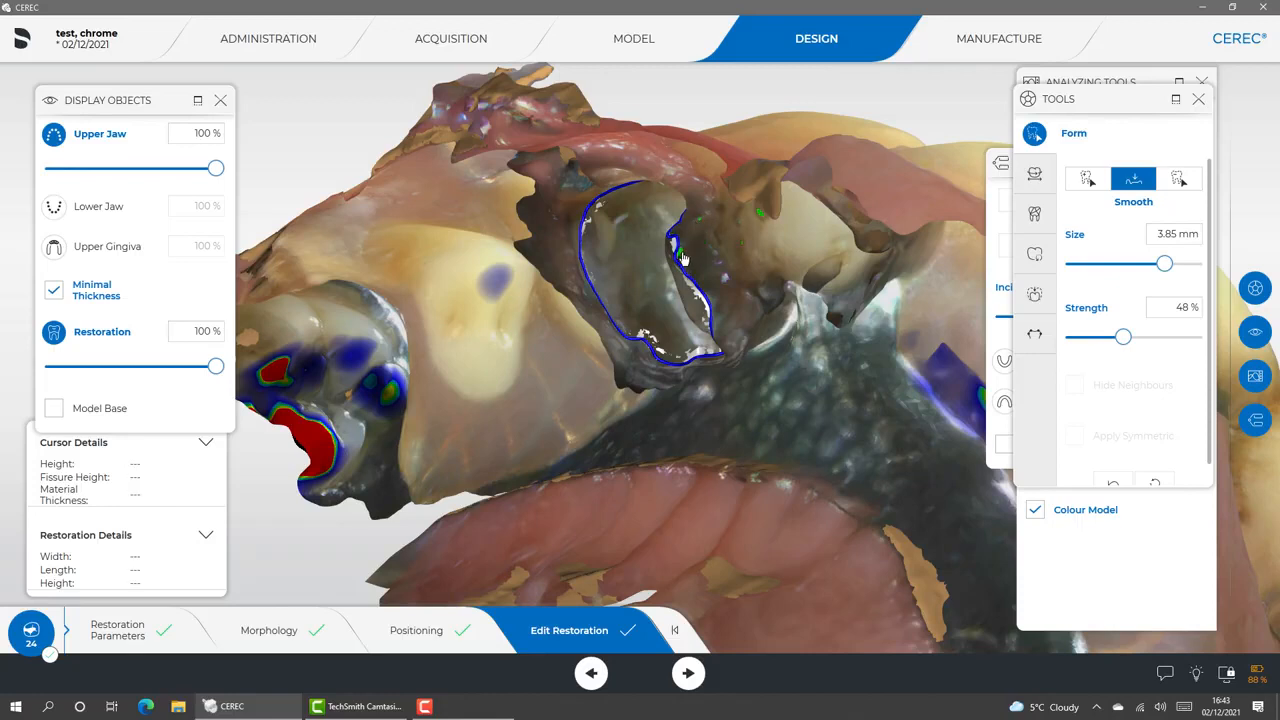
{"action": "left_click", "coordinate": [762, 215]}
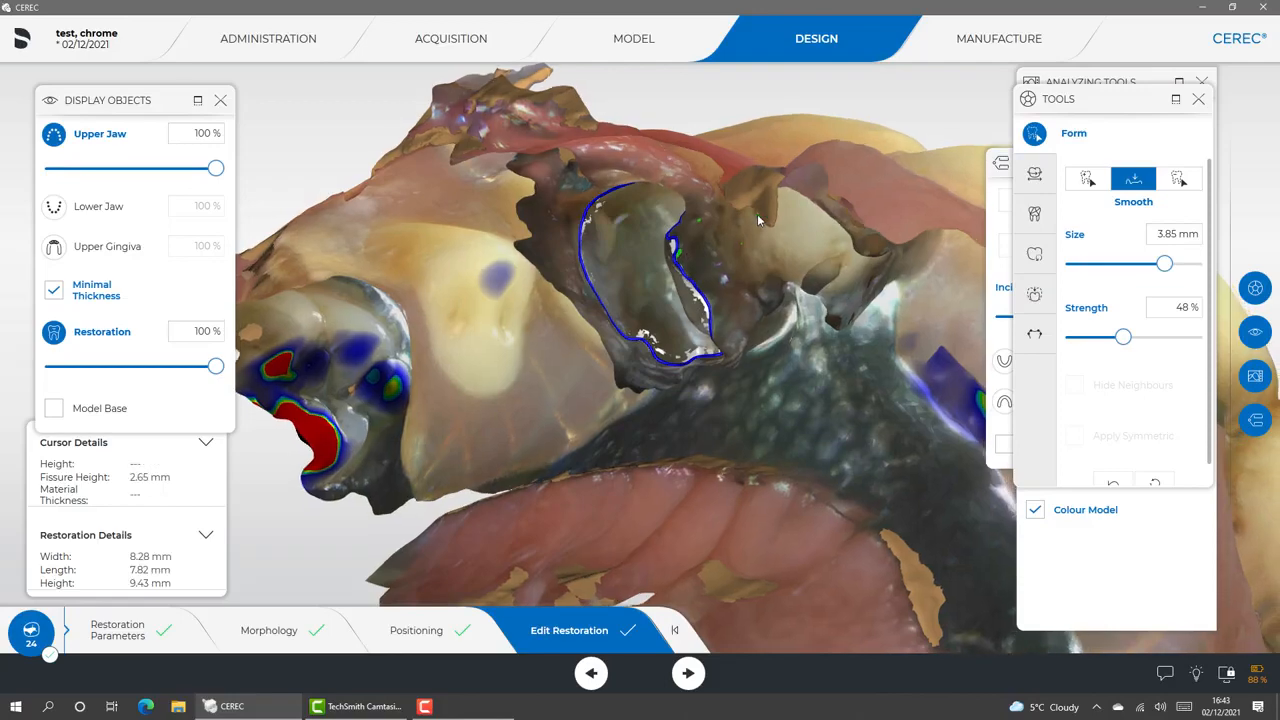
{"action": "left_click", "coordinate": [762, 215]}
Reshape the crown's mesial and distal surfaces towards the adjacent teeth with the circular 2-Direction Shape tool, size 4.53
{"action": "right_click_drag", "start_coordinate": [768, 218], "coordinate": [915, 343]}
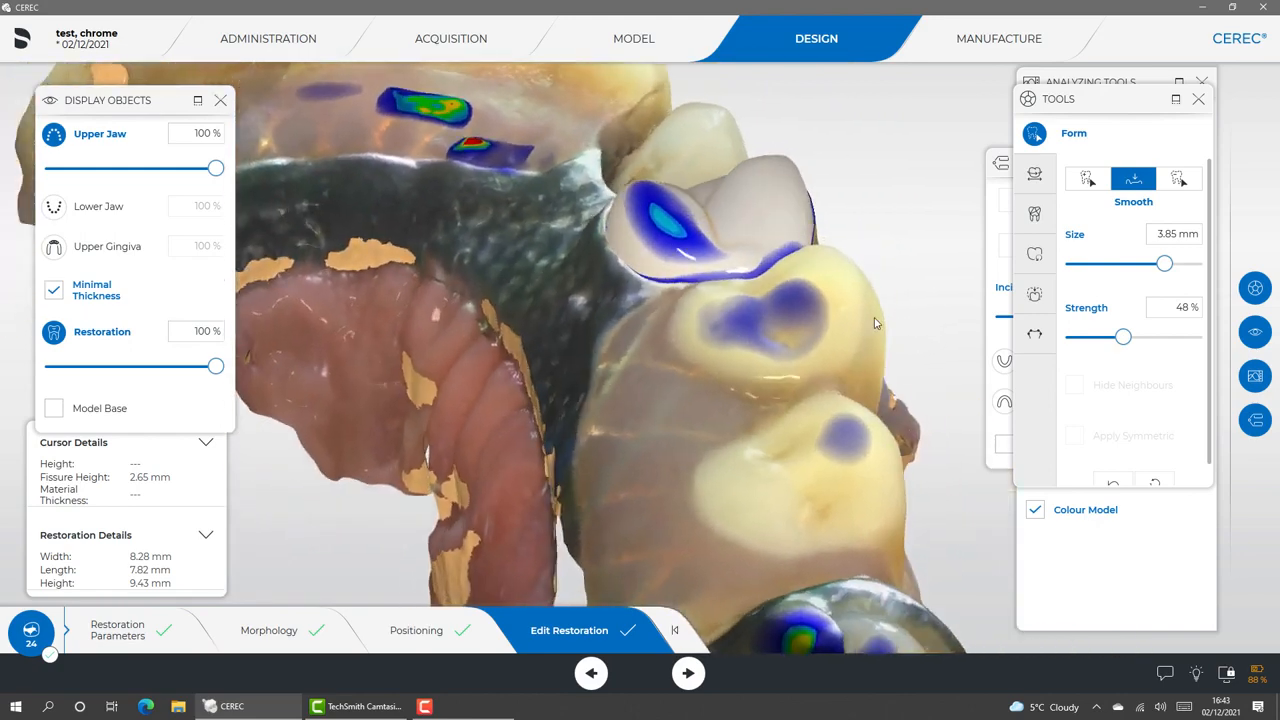
{"action": "right_click_drag", "start_coordinate": [667, 102], "coordinate": [644, 237]}
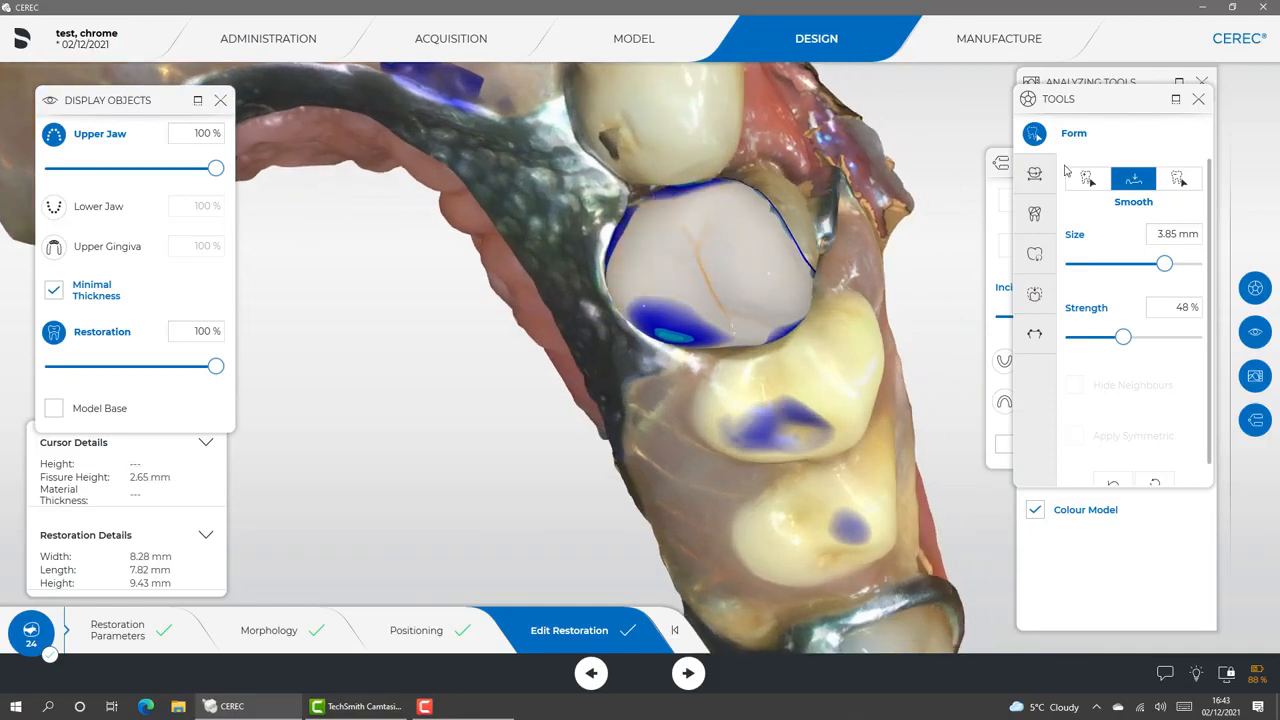
{"action": "left_click", "coordinate": [1035, 213]}
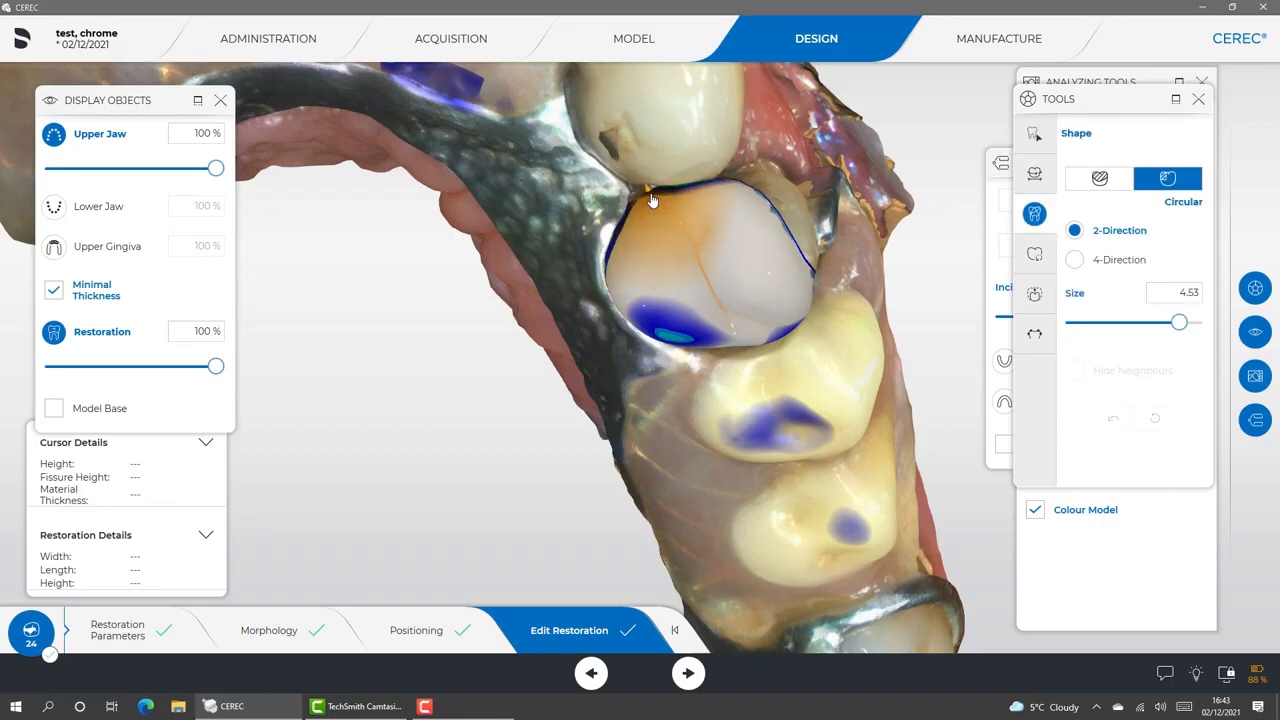
{"action": "left_click_drag", "start_coordinate": [678, 363], "coordinate": [590, 395]}
{"action": "left_click_drag", "start_coordinate": [724, 350], "coordinate": [742, 358]}
{"action": "left_click_drag", "start_coordinate": [458, 400], "coordinate": [605, 217]}
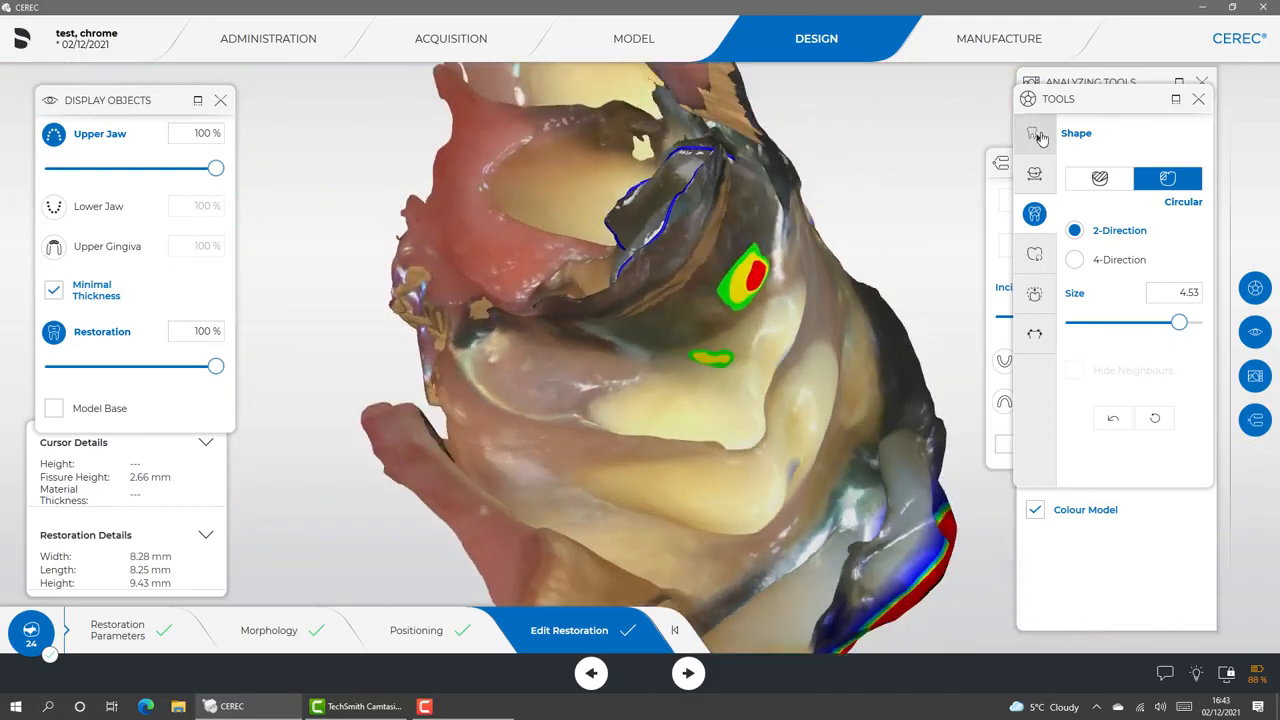
Smooth down the strong distal contact between the crown and the neighbouring denture tooth, using Form at 48 % strength
{"action": "left_click", "coordinate": [1034, 133]}
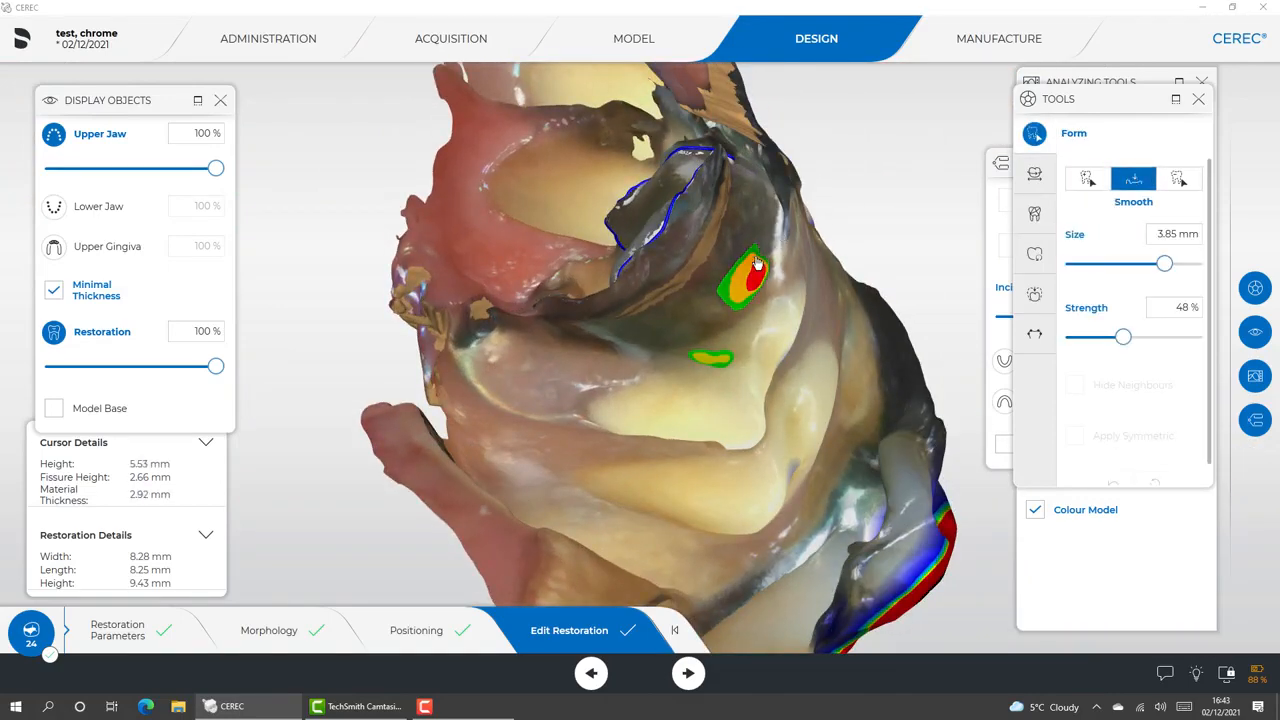
{"action": "left_click_drag", "start_coordinate": [757, 262], "coordinate": [751, 272]}
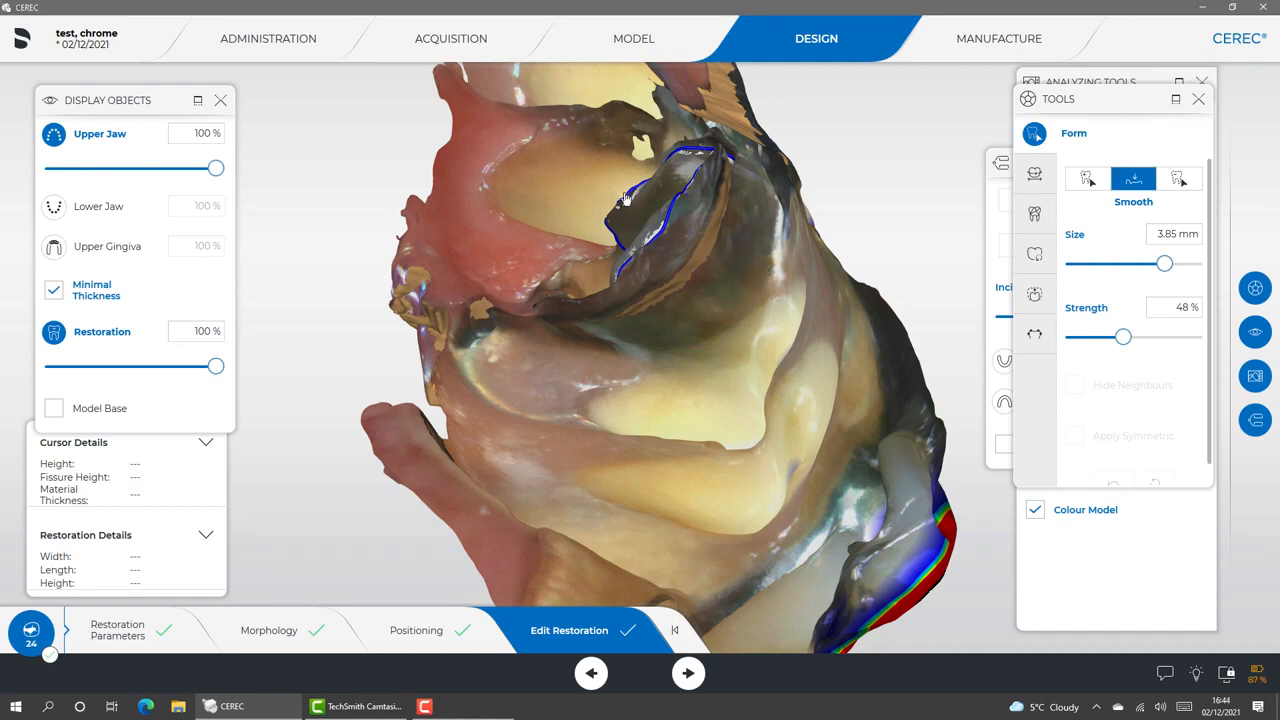
{"action": "left_click_drag", "start_coordinate": [591, 181], "coordinate": [678, 281]}
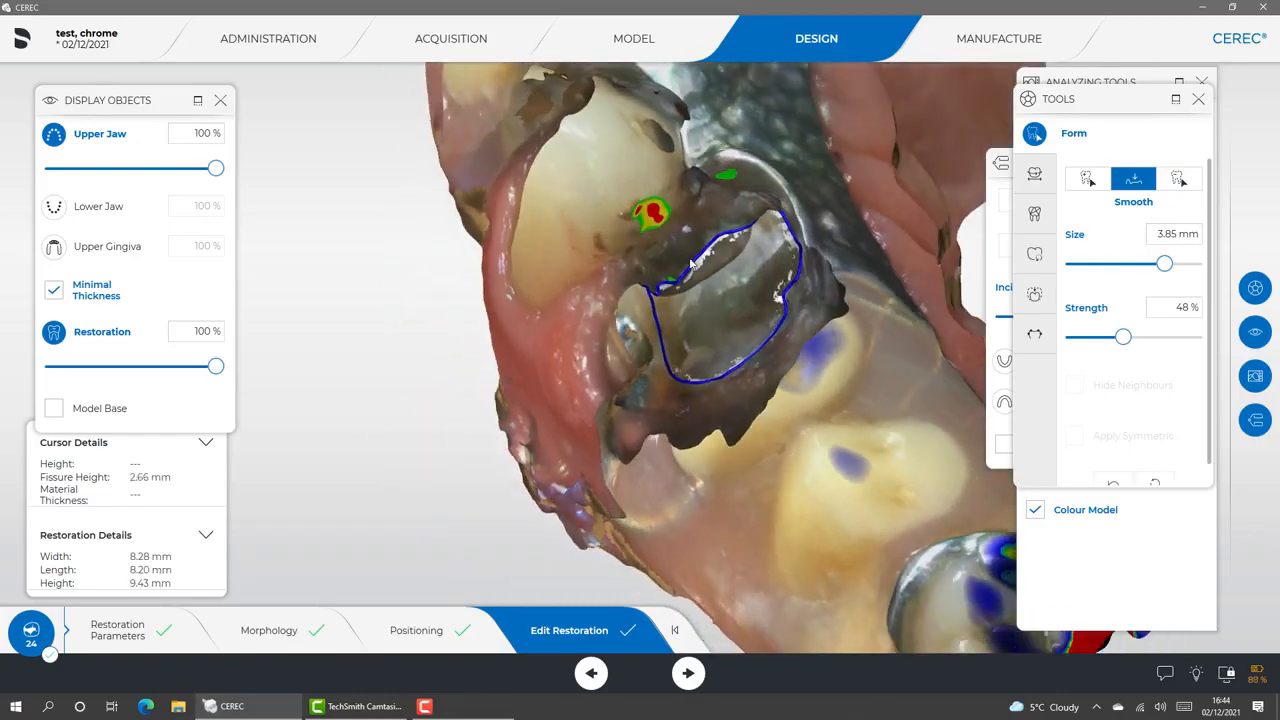
Smooth down the strong mesial contact spot between the crown and the canine, using Form Smooth at size 3.85 mm
{"action": "left_click_drag", "start_coordinate": [652, 214], "coordinate": [656, 224]}
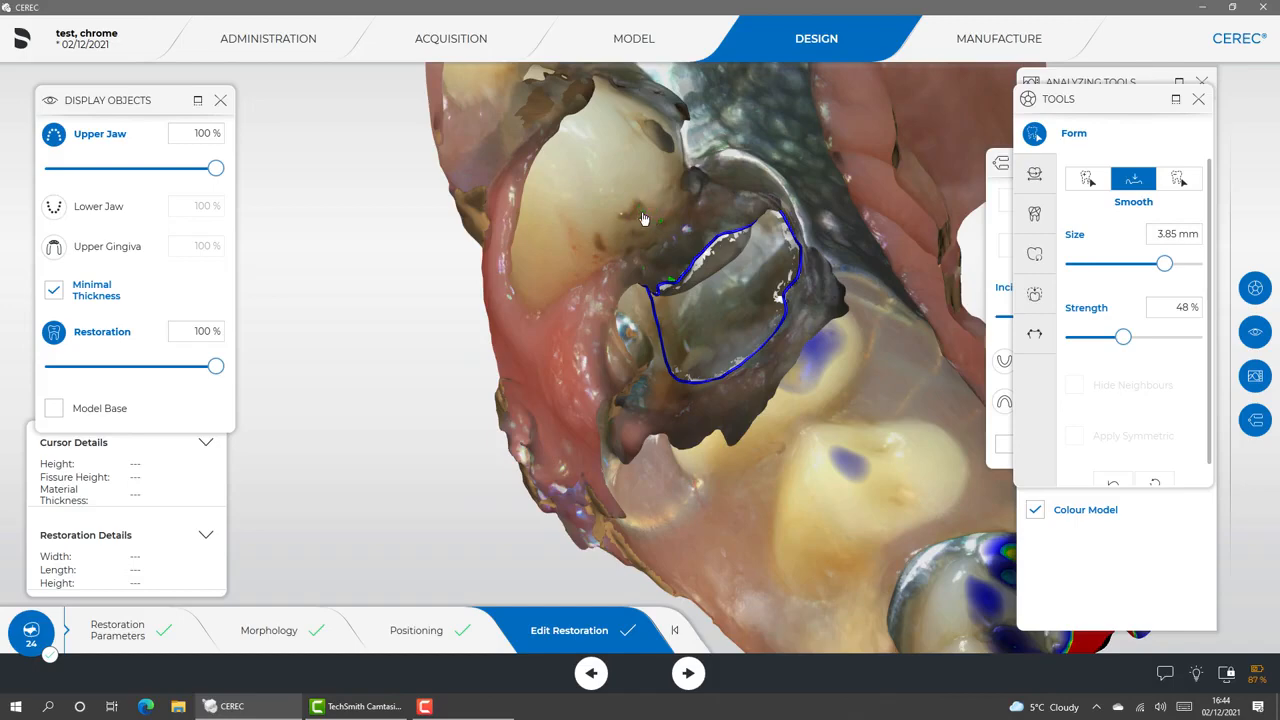
{"action": "right_click_drag", "start_coordinate": [655, 231], "coordinate": [763, 297]}
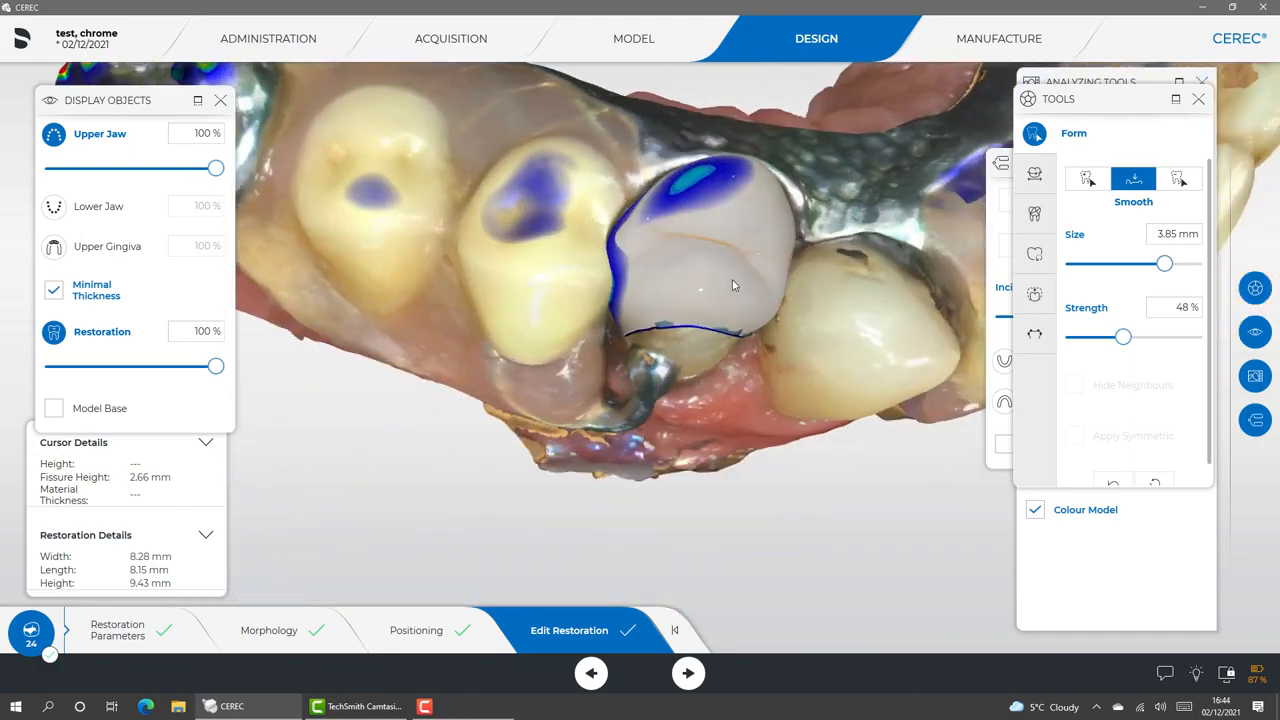
Hide the upper jaw so that only the crown is displayed for checking the thin areas along its buccal margin
{"action": "left_click", "coordinate": [54, 136]}
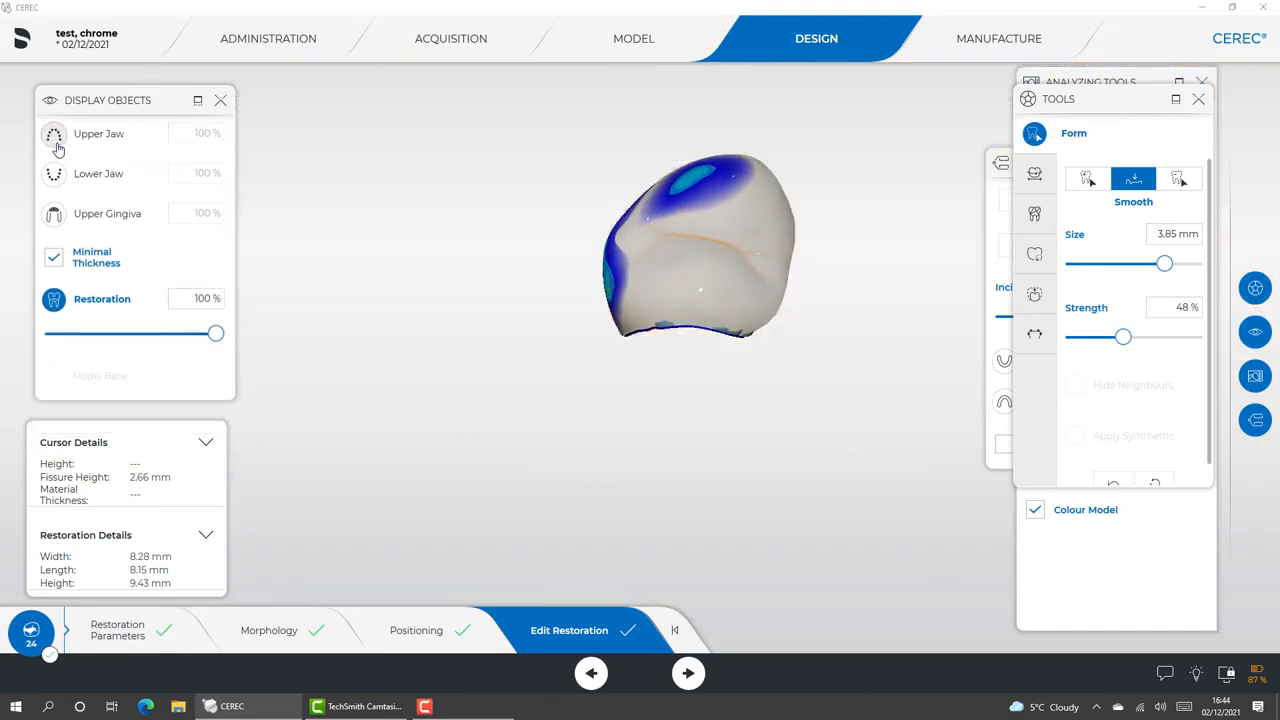
{"action": "mouse_move", "coordinate": [357, 260]}
{"action": "right_mouse_down"}
{"action": "mouse_move", "coordinate": [474, 366]}
{"action": "mouse_move", "coordinate": [537, 305]}
{"action": "mouse_move", "coordinate": [646, 334]}
{"action": "mouse_move", "coordinate": [717, 312]}
{"action": "mouse_move", "coordinate": [746, 322]}
{"action": "mouse_move", "coordinate": [566, 341]}
{"action": "mouse_move", "coordinate": [529, 309]}
{"action": "mouse_move", "coordinate": [585, 262]}
{"action": "mouse_move", "coordinate": [640, 316]}
{"action": "mouse_move", "coordinate": [797, 323]}
{"action": "mouse_move", "coordinate": [897, 186]}
{"action": "mouse_move", "coordinate": [921, 190]}
{"action": "right_mouse_up"}
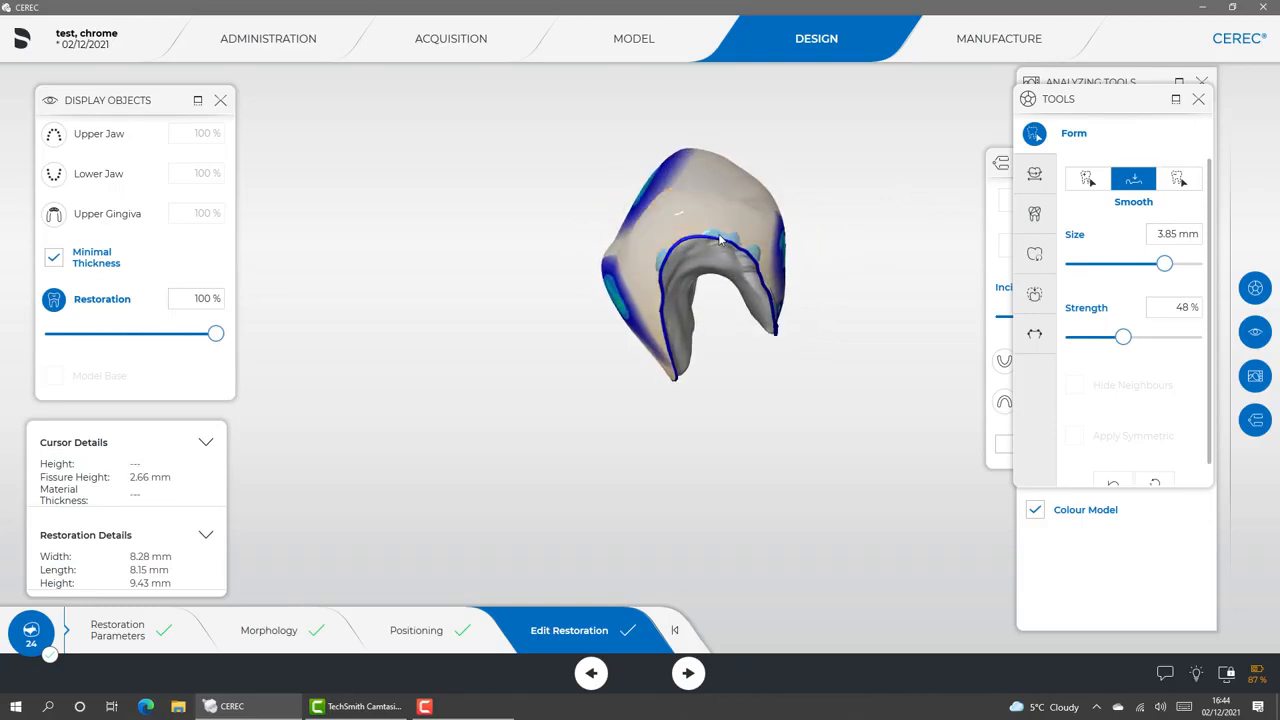
{"action": "scroll", "coordinate": [642, 292], "scroll_direction": "up", "scroll_amount": 4}
{"action": "scroll", "coordinate": [612, 324], "scroll_direction": "up", "scroll_amount": 5}
{"action": "middle_click_drag", "start_coordinate": [612, 324], "coordinate": [568, 376]}
{"action": "middle_click_drag", "start_coordinate": [288, 396], "coordinate": [216, 453]}
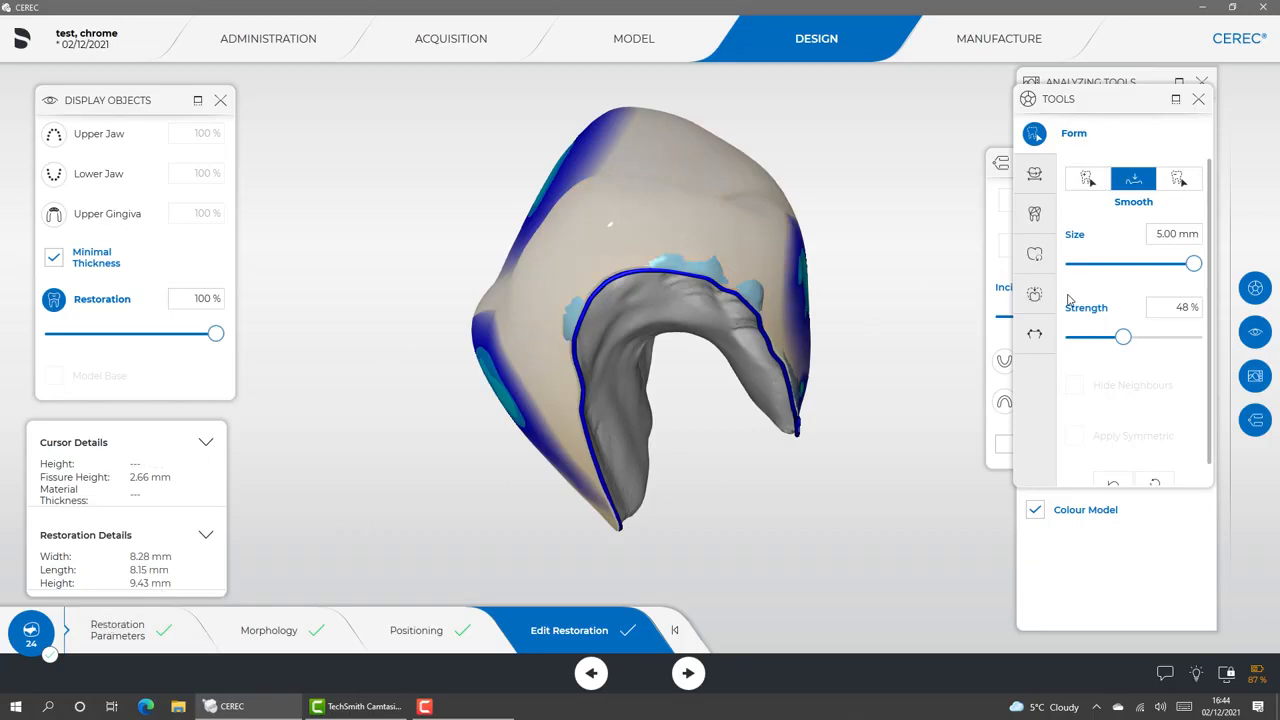
Add material to the minimal-thickness patches along the crown's buccal margin, using Form Add at size 0.70 mm and 48 % strength
{"action": "left_click", "coordinate": [1087, 178]}
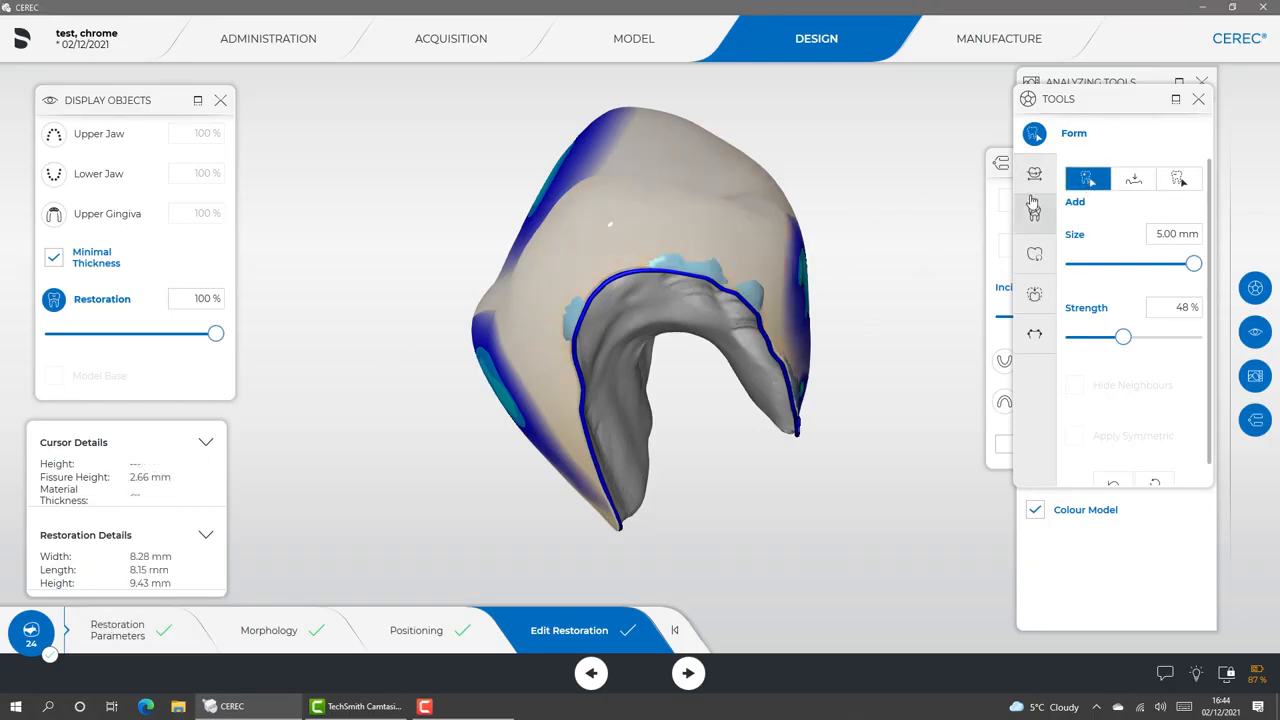
{"action": "right_click", "coordinate": [763, 299]}
{"action": "left_click", "coordinate": [763, 300]}
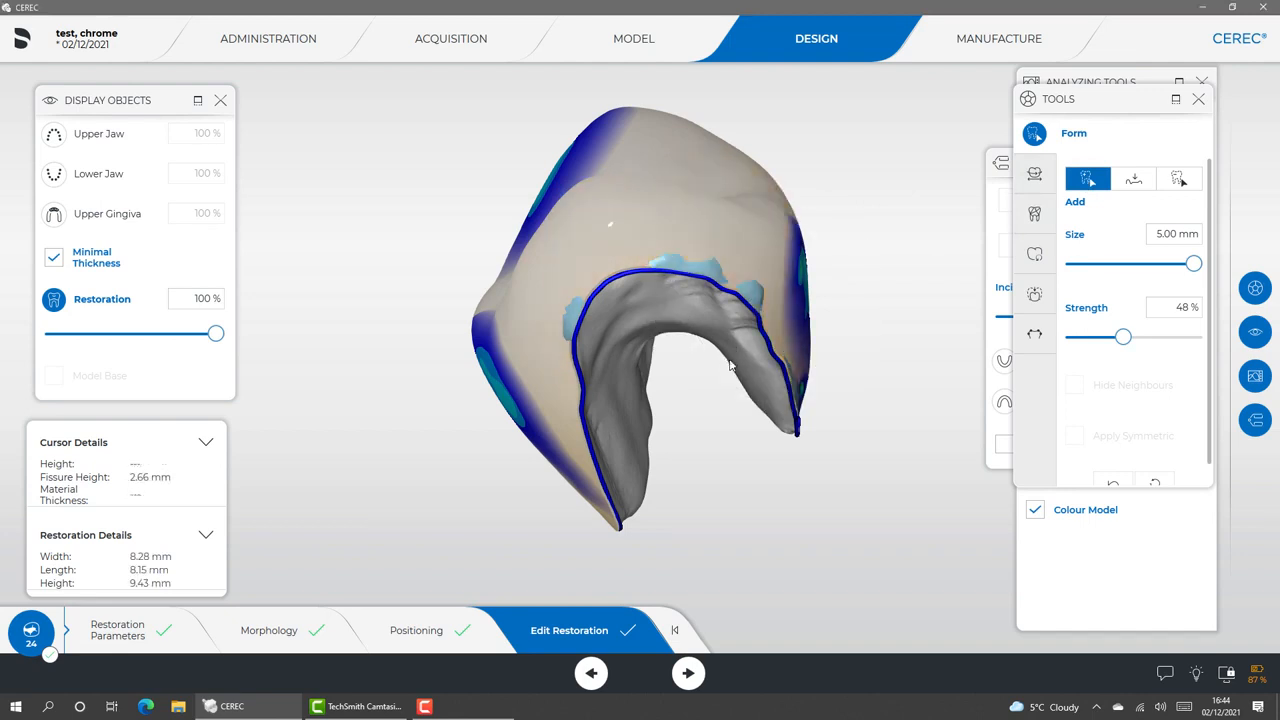
{"action": "middle_click_drag", "start_coordinate": [688, 395], "coordinate": [680, 412]}
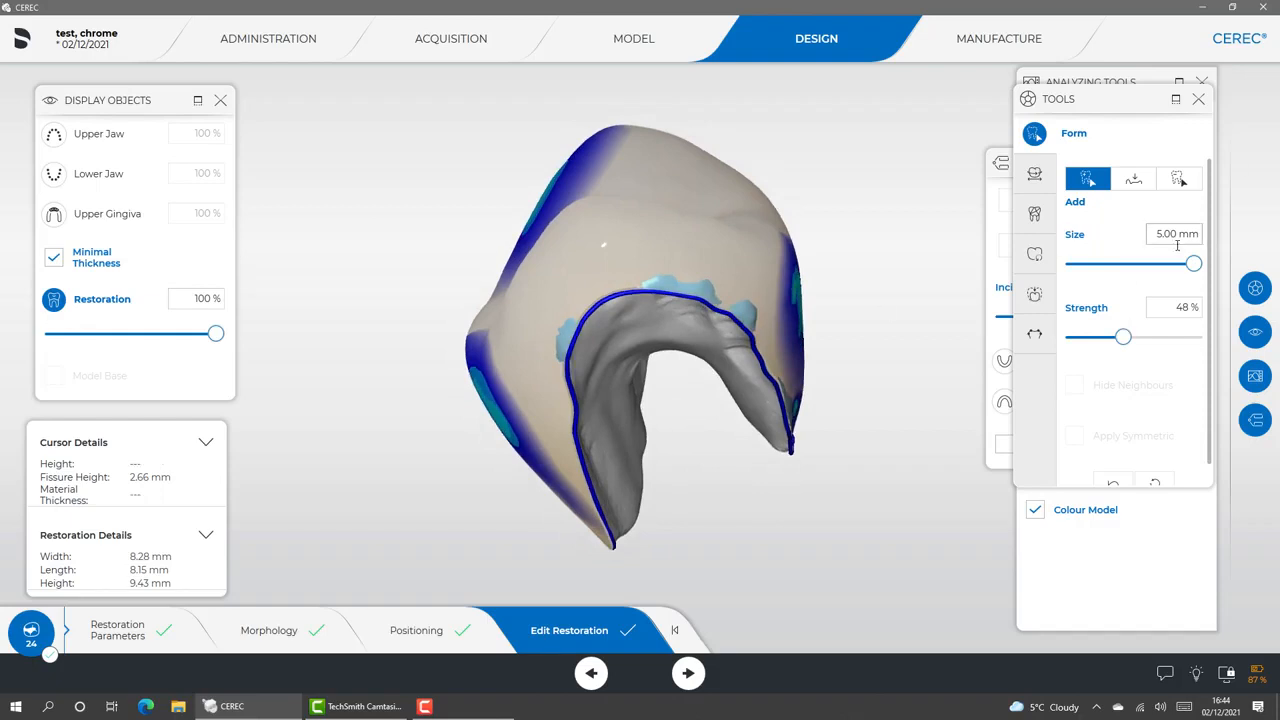
{"action": "mouse_move", "coordinate": [1193, 267]}
{"action": "left_mouse_down"}
{"action": "mouse_move", "coordinate": [1094, 266]}
{"action": "mouse_move", "coordinate": [1079, 293]}
{"action": "left_mouse_up"}
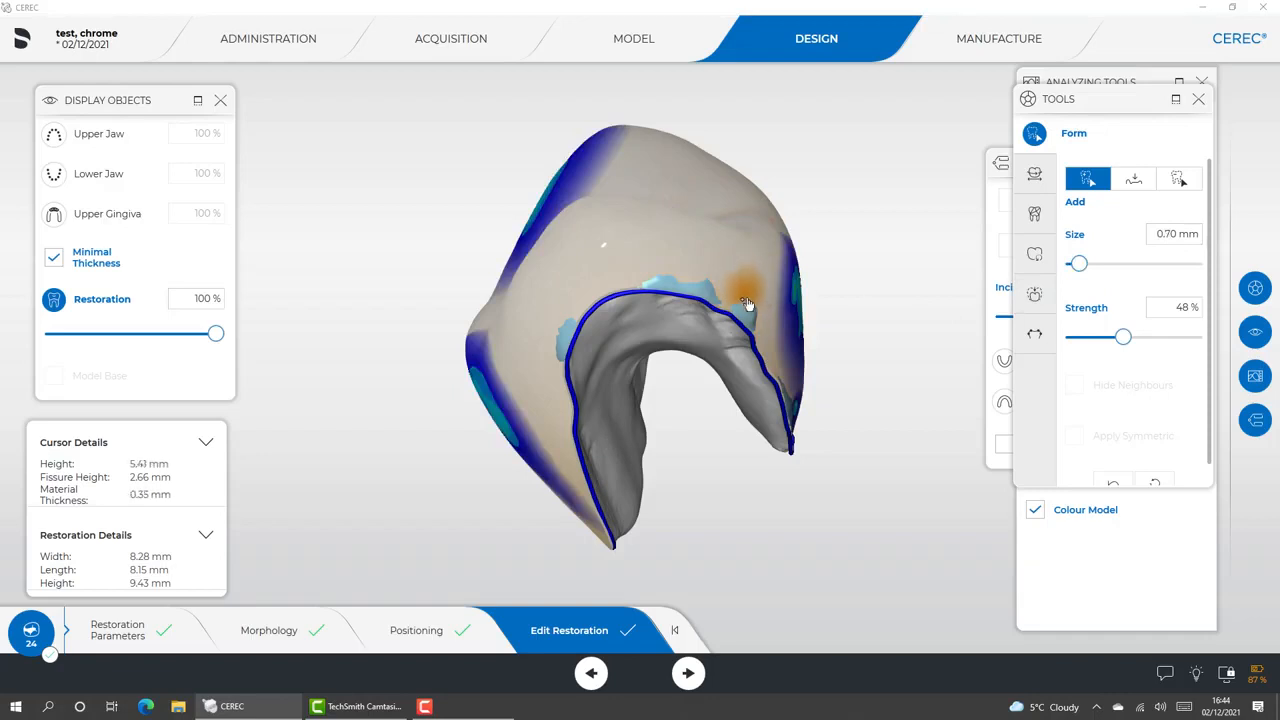
{"action": "left_click", "coordinate": [749, 328]}
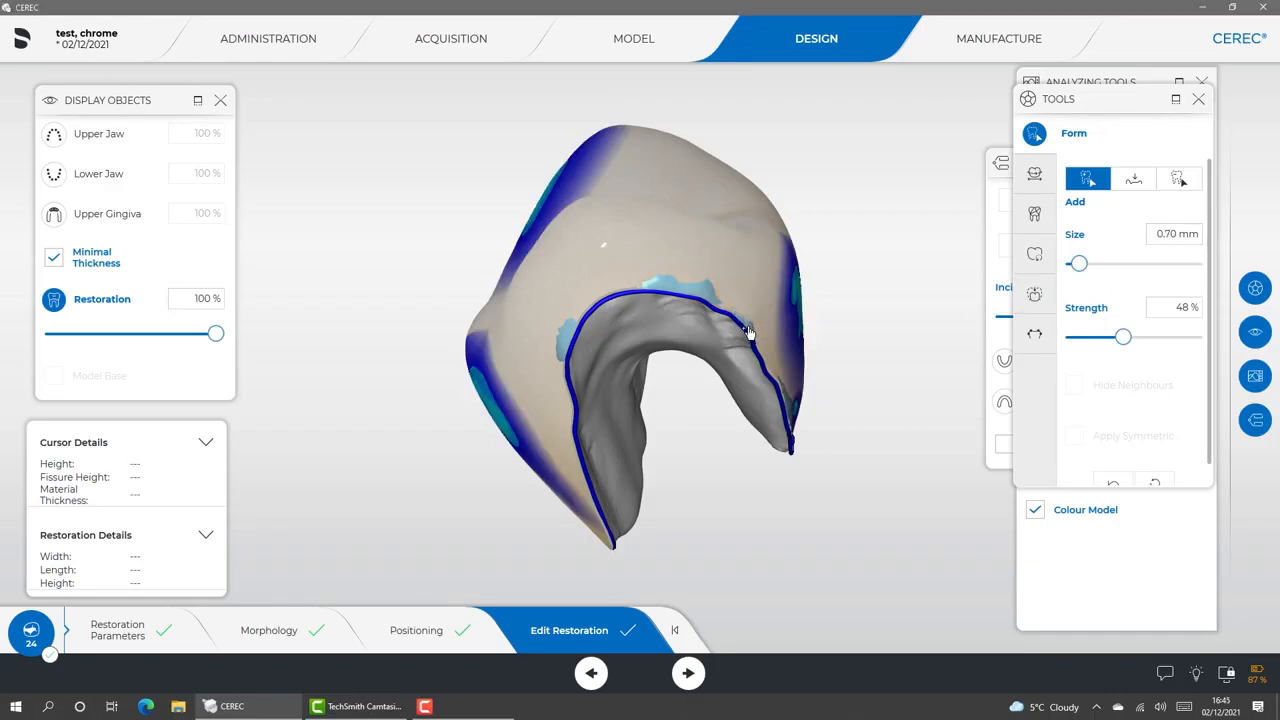
{"action": "mouse_move", "coordinate": [738, 320]}
{"action": "left_mouse_down"}
{"action": "mouse_move", "coordinate": [665, 288]}
{"action": "mouse_move", "coordinate": [751, 330]}
{"action": "mouse_move", "coordinate": [787, 407]}
{"action": "left_mouse_up"}
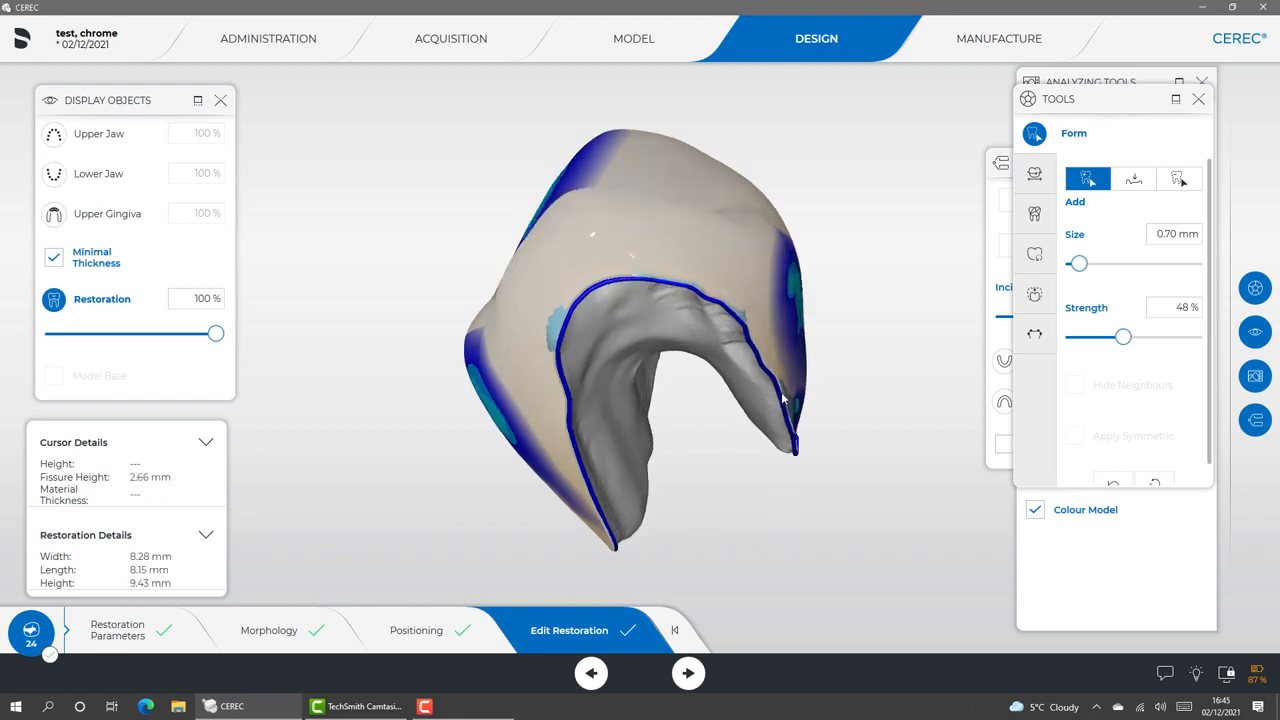
Build up the remaining thin spots around the buccal margin from the mesial and distal sides with the 0.70 mm Add tool
{"action": "mouse_move", "coordinate": [882, 452]}
{"action": "left_mouse_down"}
{"action": "mouse_move", "coordinate": [770, 425]}
{"action": "mouse_move", "coordinate": [710, 388]}
{"action": "mouse_move", "coordinate": [668, 322]}
{"action": "mouse_move", "coordinate": [705, 390]}
{"action": "mouse_move", "coordinate": [690, 362]}
{"action": "left_mouse_up"}
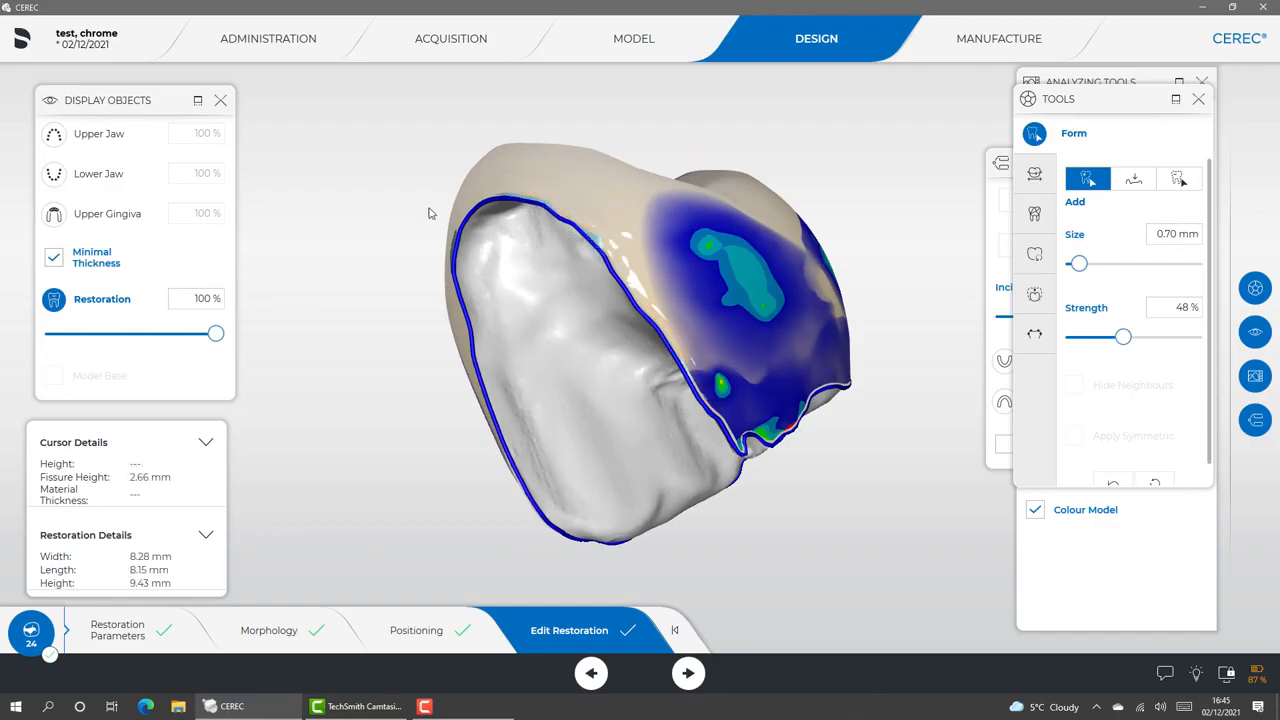
{"action": "left_click_drag", "start_coordinate": [447, 231], "coordinate": [505, 248]}
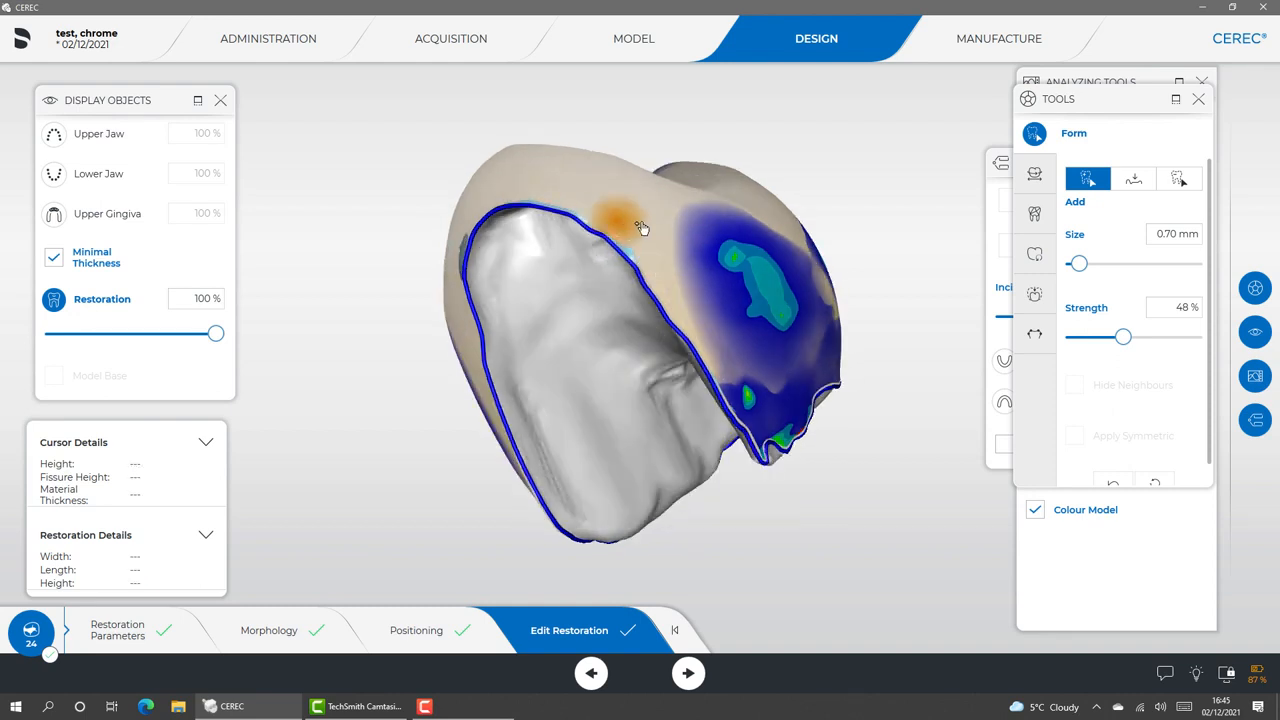
{"action": "mouse_move", "coordinate": [430, 231]}
{"action": "left_mouse_down"}
{"action": "mouse_move", "coordinate": [585, 182]}
{"action": "mouse_move", "coordinate": [645, 220]}
{"action": "left_mouse_up"}
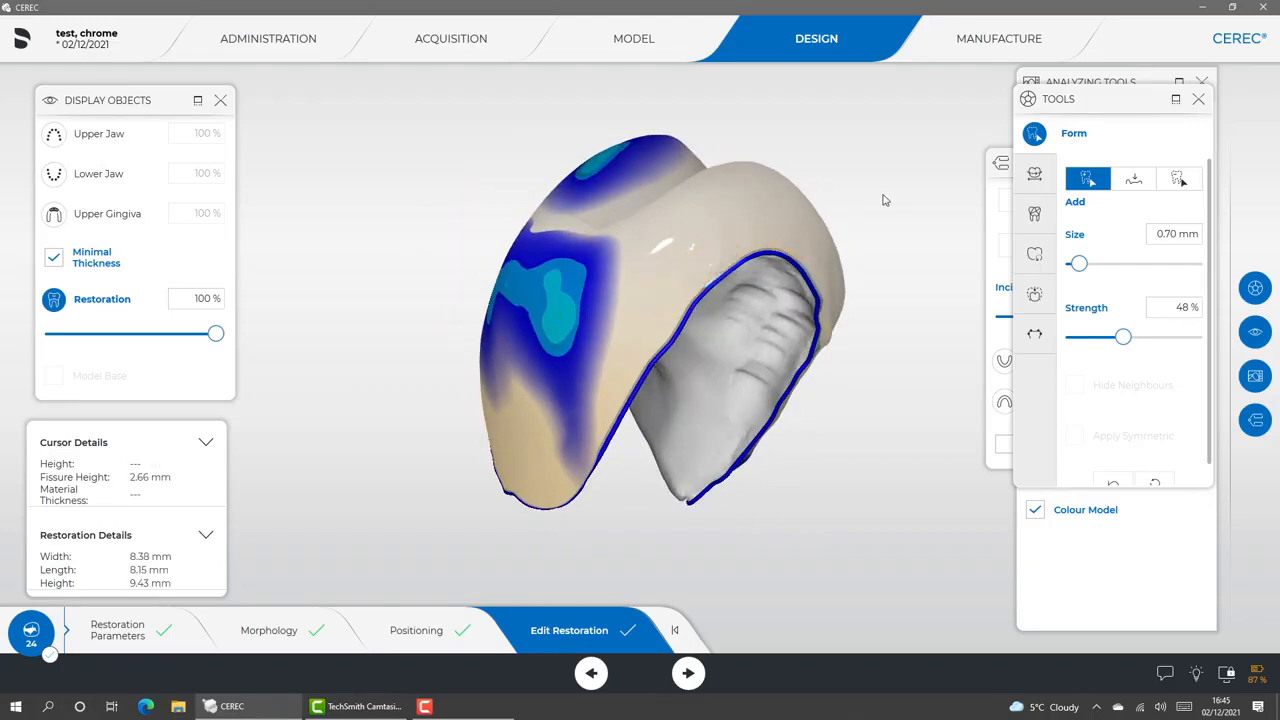
{"action": "left_click_drag", "start_coordinate": [897, 185], "coordinate": [685, 121]}
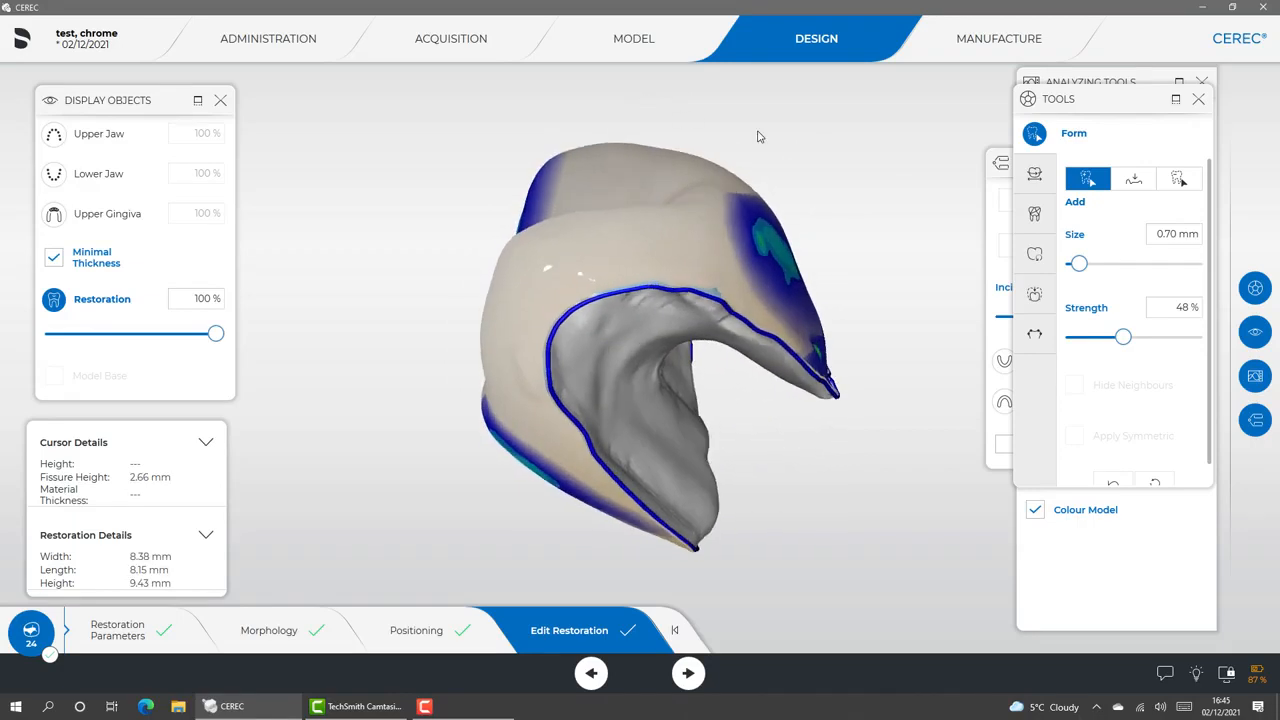
{"action": "left_click", "coordinate": [695, 284]}
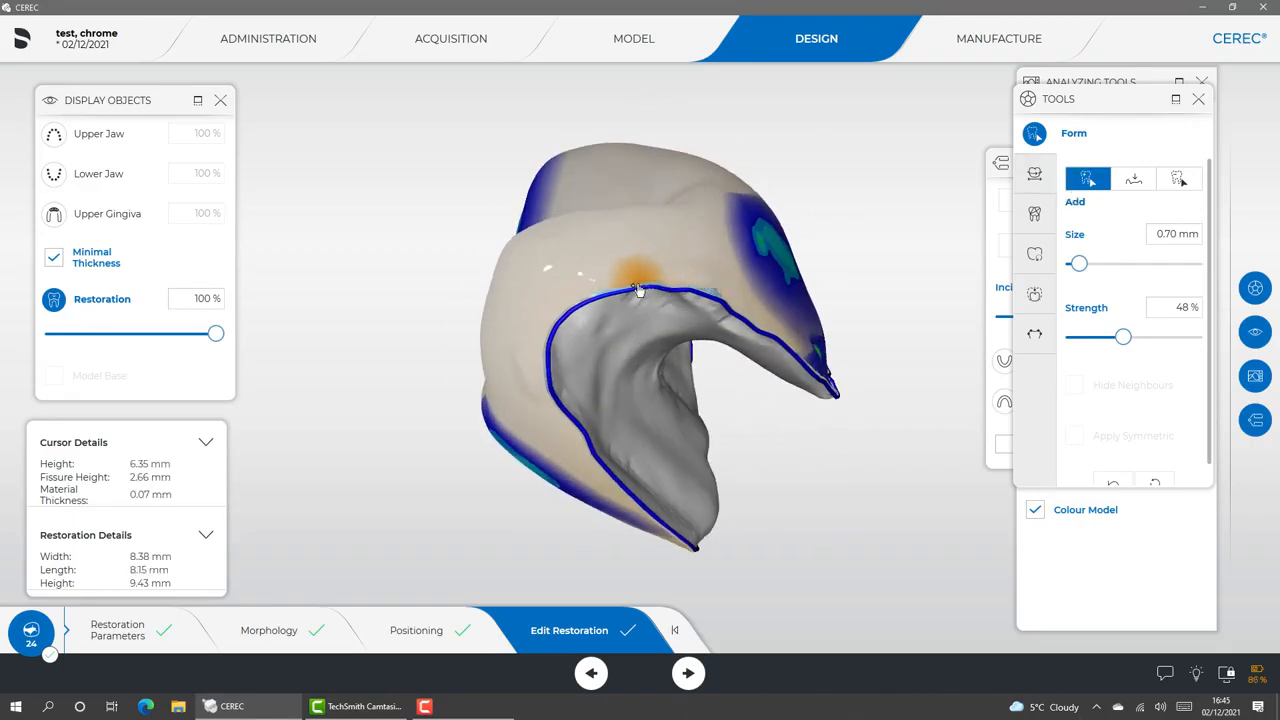
{"action": "scroll", "coordinate": [634, 286], "scroll_direction": "up", "scroll_amount": 2}
{"action": "scroll", "coordinate": [634, 286], "scroll_direction": "up", "scroll_amount": 2}
{"action": "left_click_drag", "start_coordinate": [634, 286], "coordinate": [596, 398]}
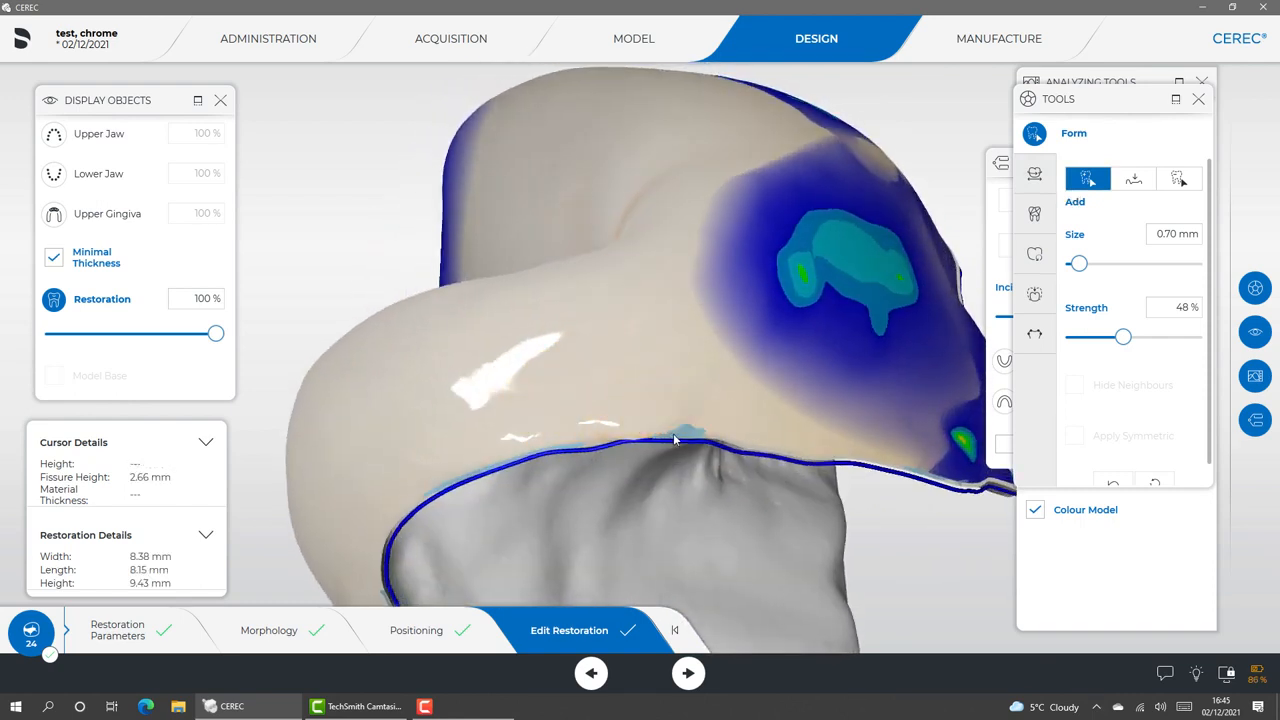
{"action": "left_click_drag", "start_coordinate": [678, 433], "coordinate": [738, 447]}
{"action": "middle_click_drag", "start_coordinate": [754, 451], "coordinate": [722, 345]}
Smooth the built-up surface along the crown margin, using Form Smooth at size 0.70 mm and 48 % strength
{"action": "left_click", "coordinate": [1133, 179]}
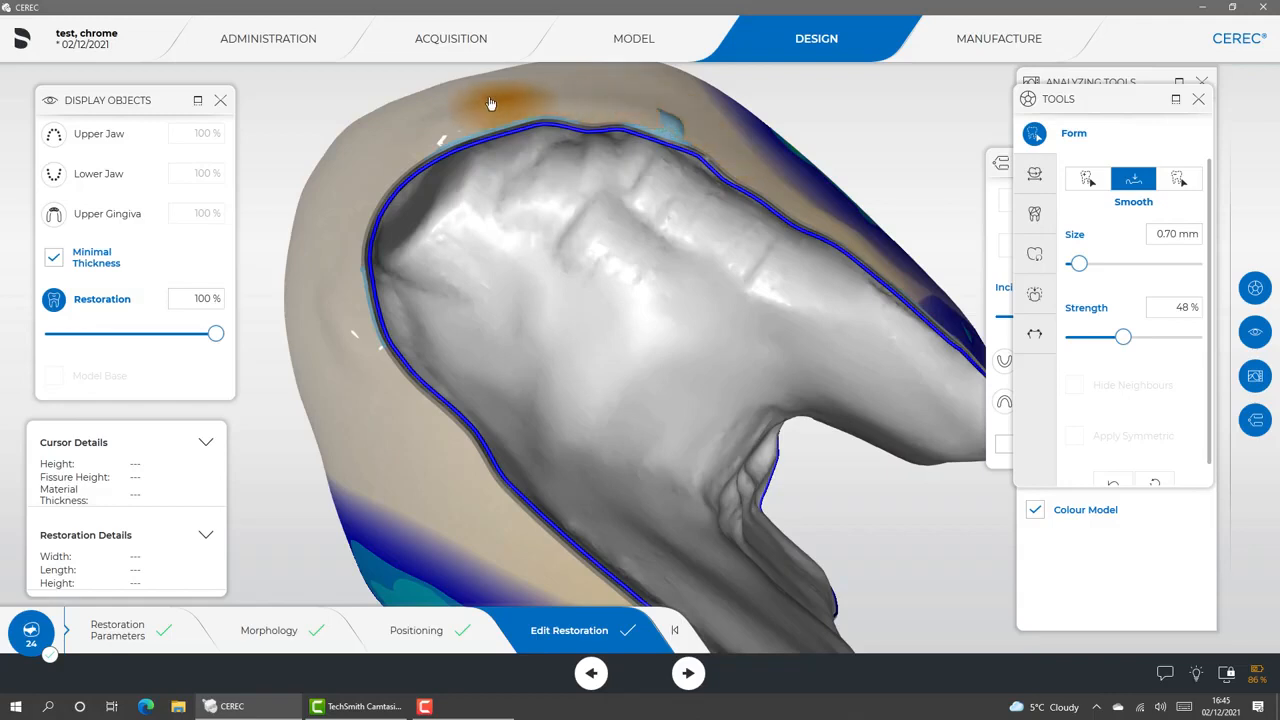
{"action": "middle_click_drag", "start_coordinate": [640, 110], "coordinate": [925, 360]}
{"action": "scroll", "coordinate": [946, 258], "scroll_direction": "down", "scroll_amount": 5}
{"action": "left_click_drag", "start_coordinate": [960, 215], "coordinate": [857, 130]}
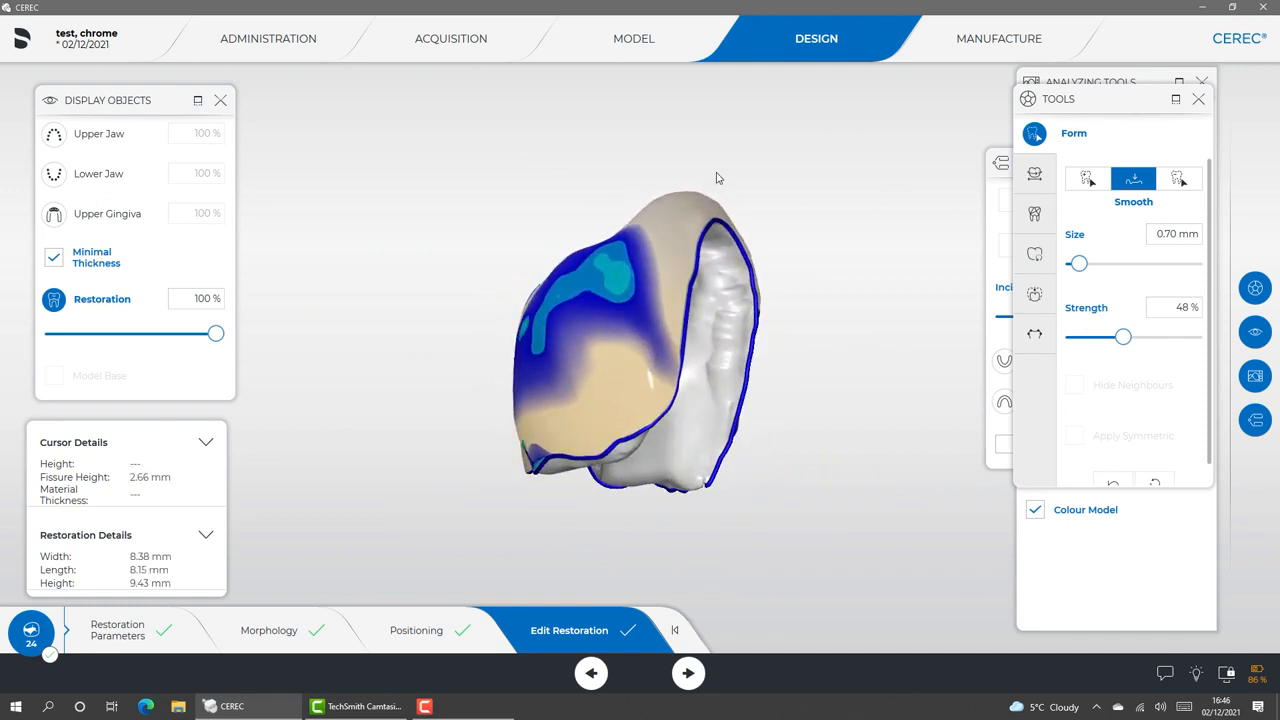
{"action": "left_click_drag", "start_coordinate": [702, 218], "coordinate": [647, 285]}
{"action": "left_click_drag", "start_coordinate": [508, 388], "coordinate": [490, 190]}
Switch to the Manufacture phase and hide the upper jaw to check the crown and sprue position inside the block
{"action": "left_click", "coordinate": [970, 40]}
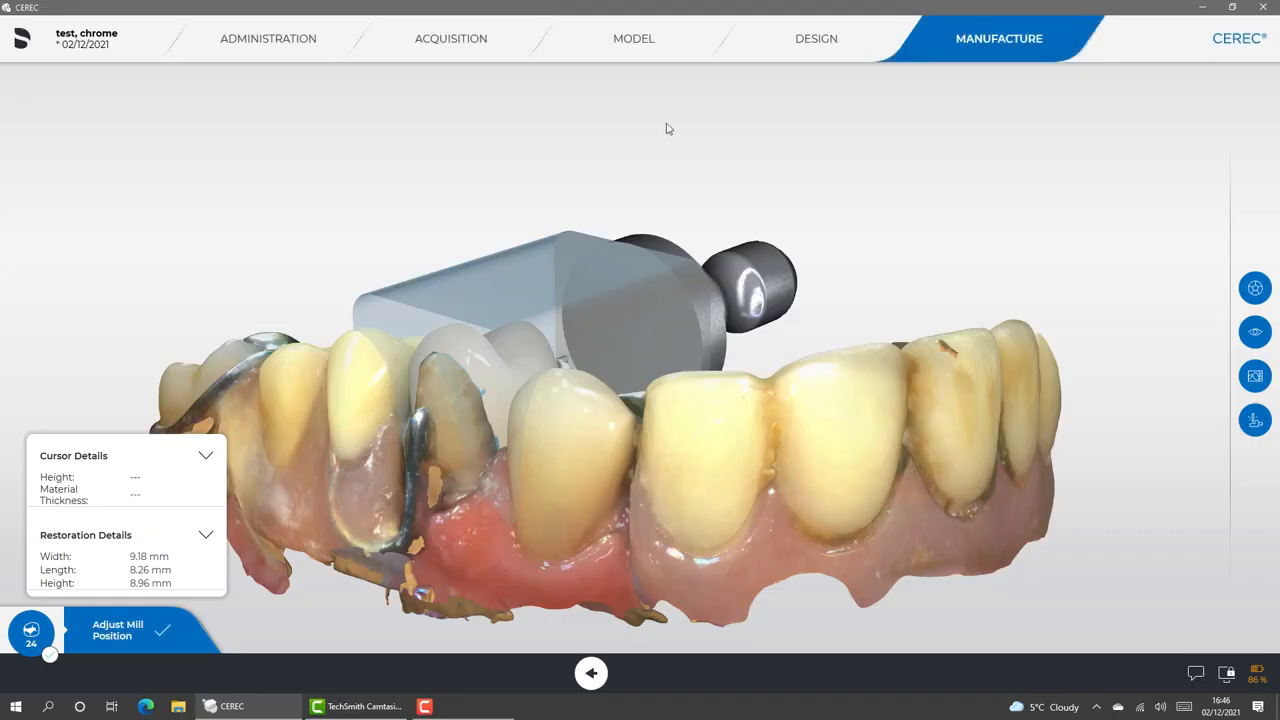
{"action": "left_click_drag", "start_coordinate": [631, 161], "coordinate": [406, 361]}
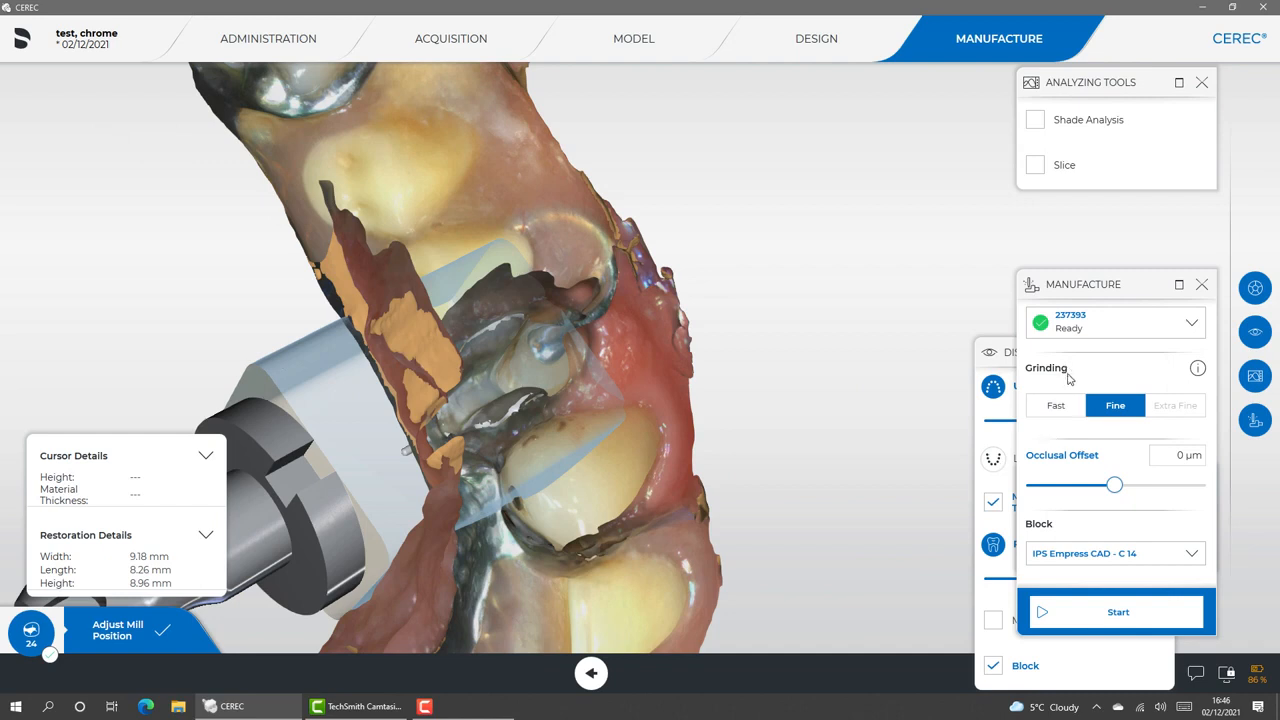
{"action": "left_click", "coordinate": [1008, 386]}
{"action": "left_click", "coordinate": [993, 386]}
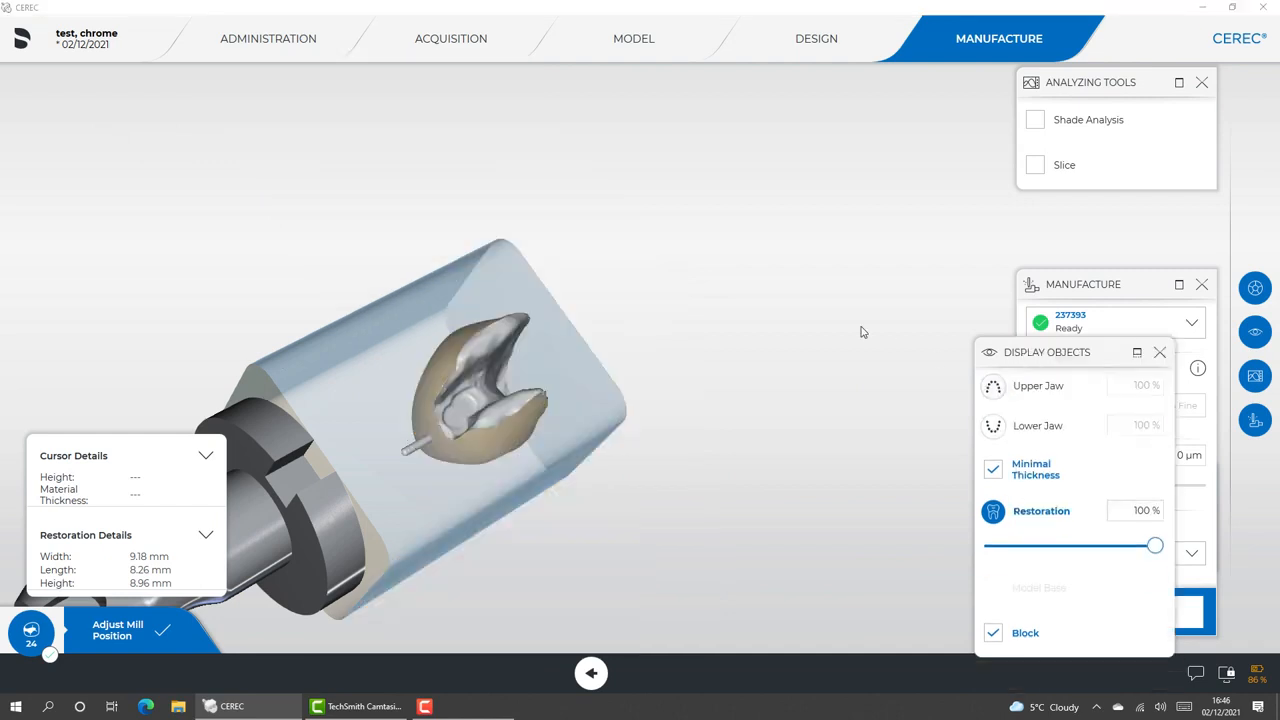
{"action": "left_click_drag", "start_coordinate": [735, 336], "coordinate": [477, 329]}
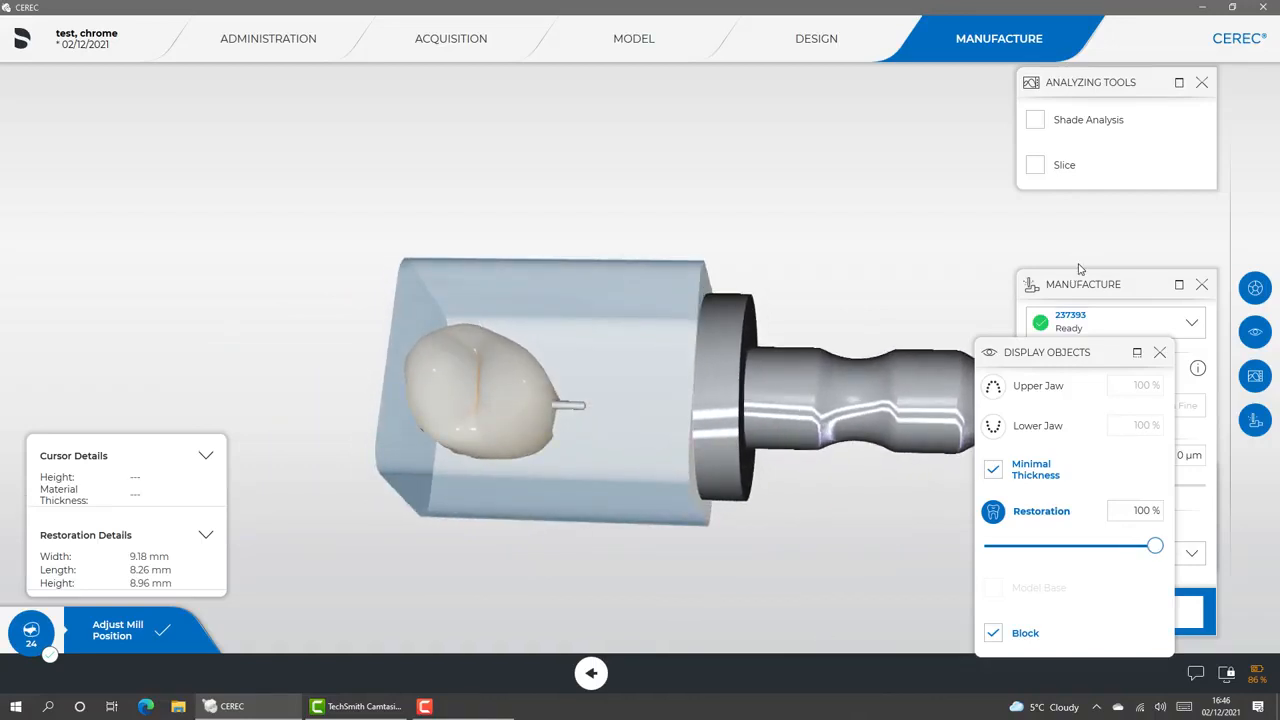
Start milling the crown with Fine grinding, 0 µm occlusal offset and the IPS Empress CAD - C 14 block
{"action": "left_click", "coordinate": [1131, 289]}
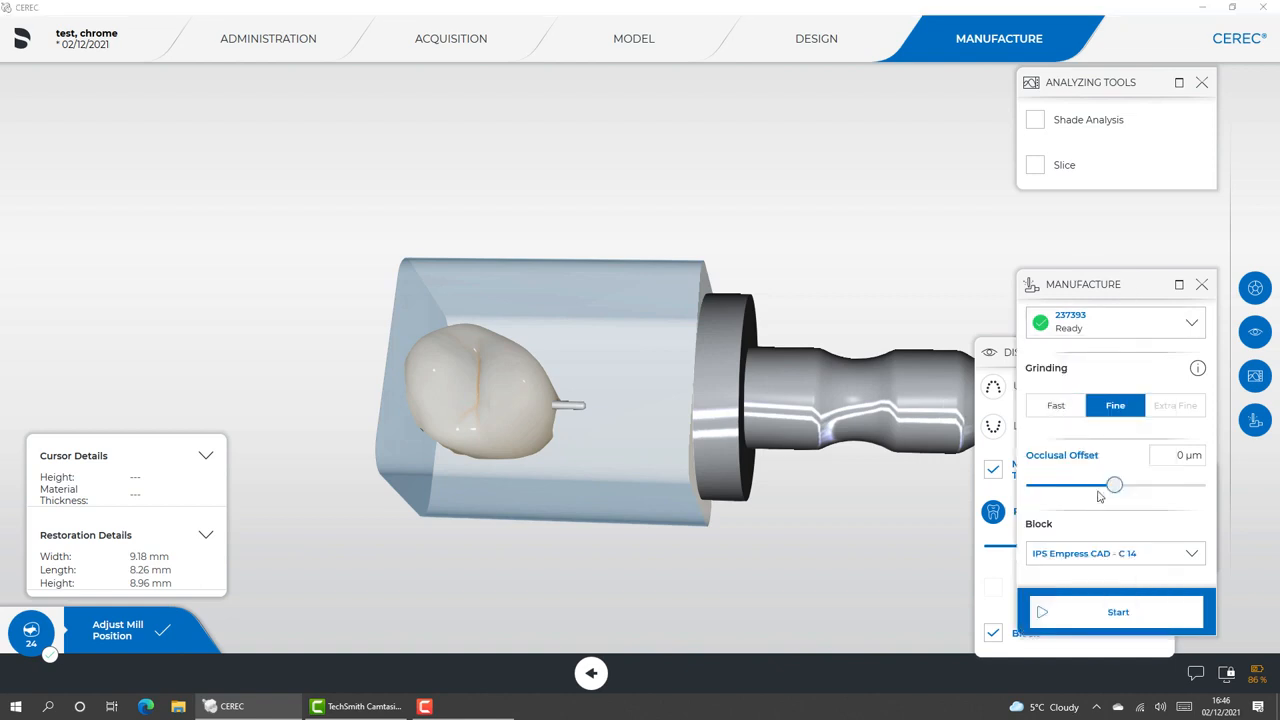
{"action": "left_click", "coordinate": [1103, 614]}
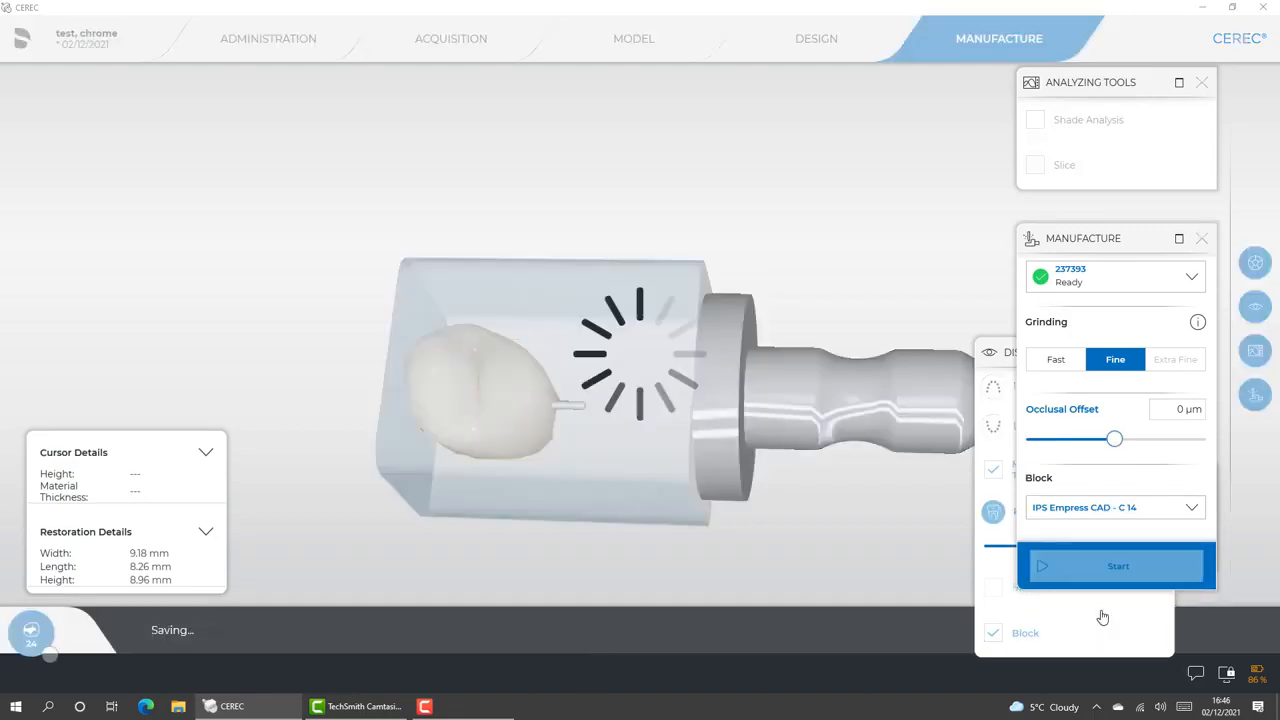